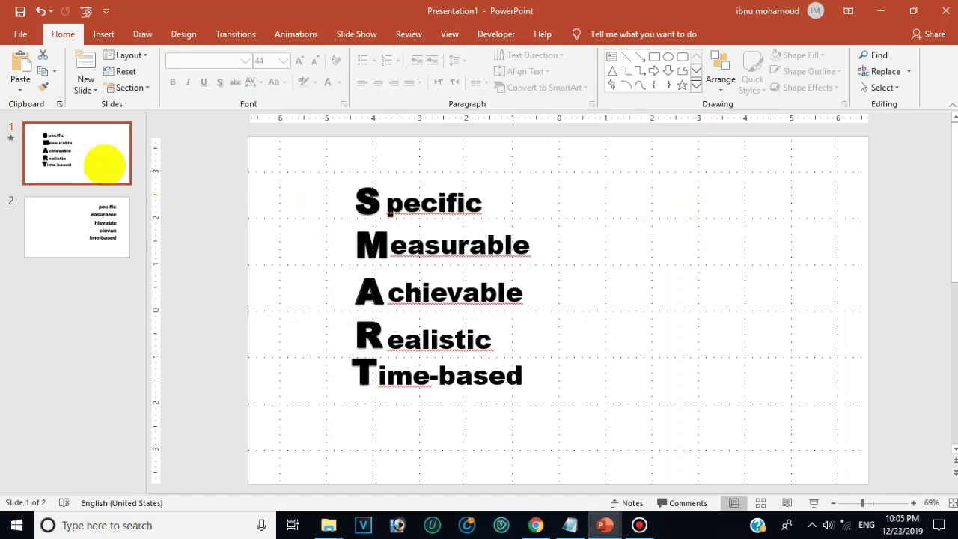
# Select slide 1 and check its Achievable and Measurable text boxes
pyautogui.click(62, 158)
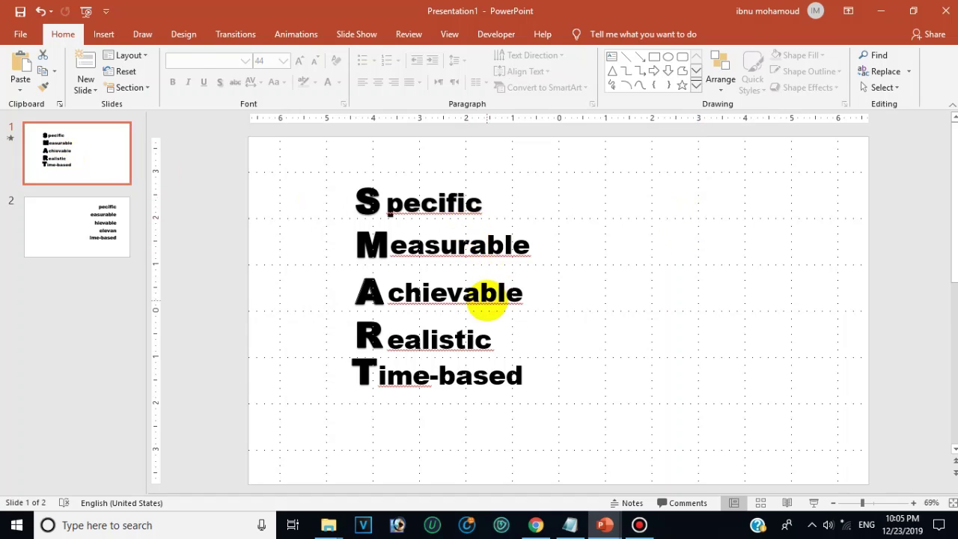
pyautogui.click(483, 298)
pyautogui.click(479, 240)
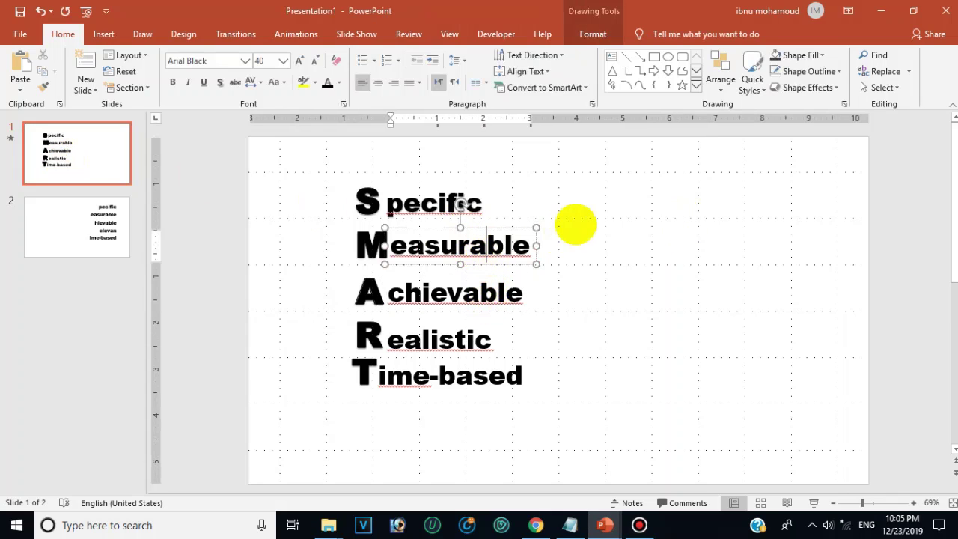
pyautogui.click(571, 227)
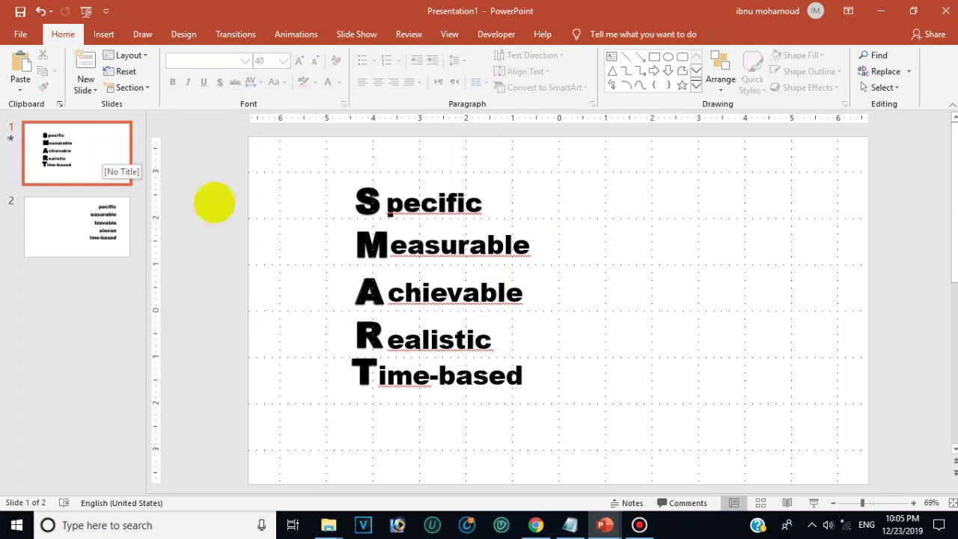
# Play the slide show through the letter and word animations into the Morph transition, then exit
pyautogui.click(814, 502)
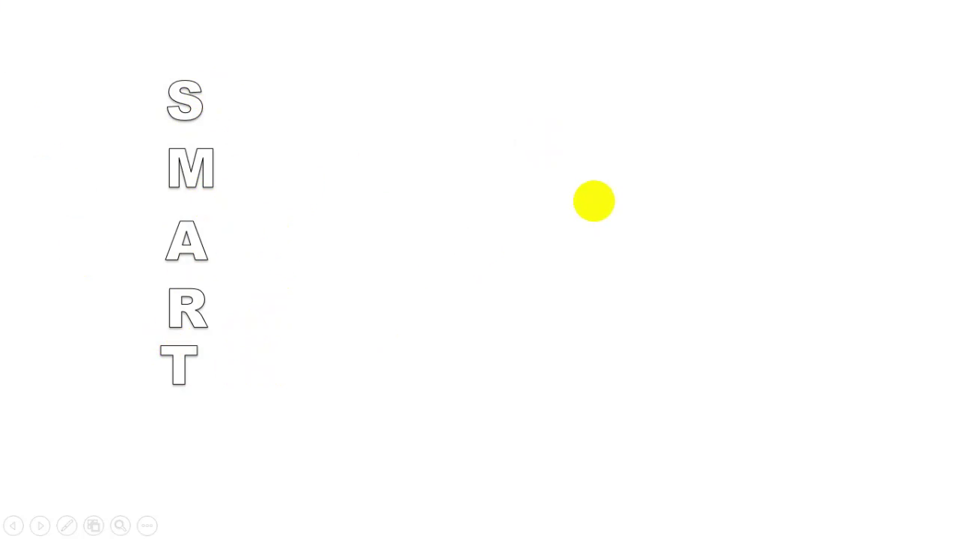
pyautogui.click(593, 200)
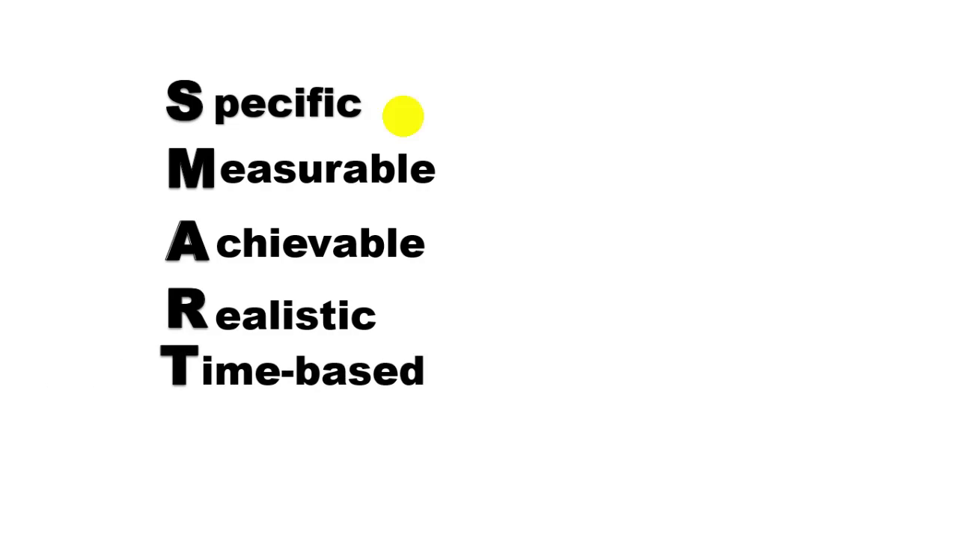
pyautogui.click(467, 259)
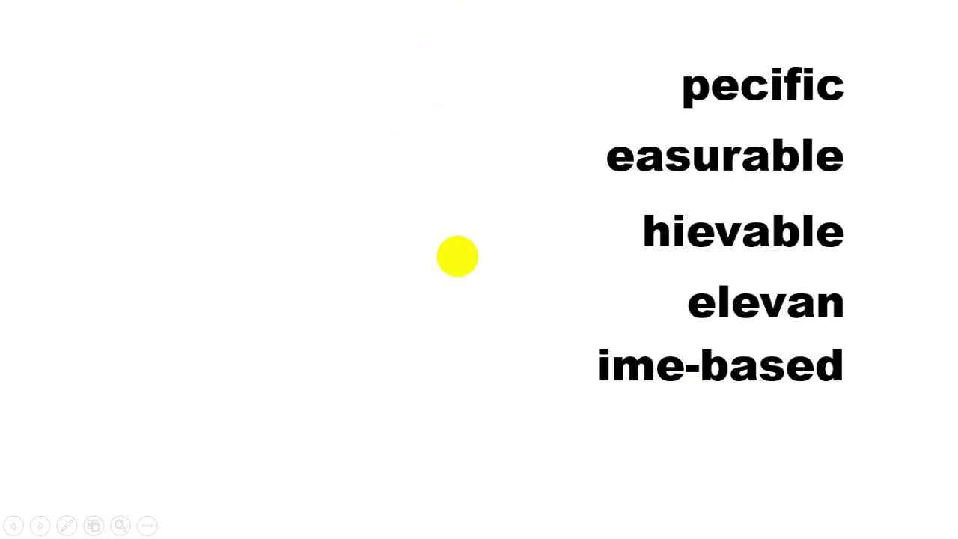
pyautogui.press('Escape')
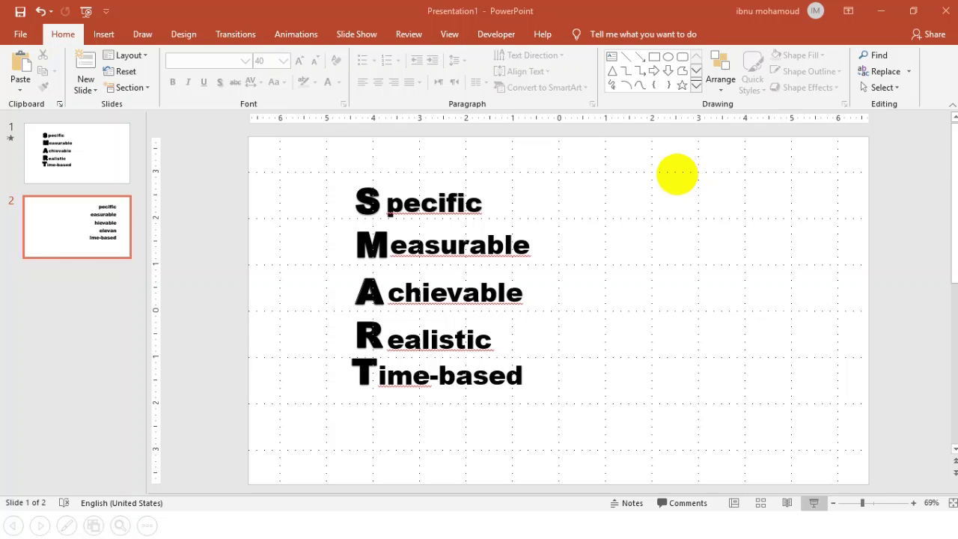
# On slide 2, draw a small text box on the left containing the letter S
pyautogui.click(98, 210)
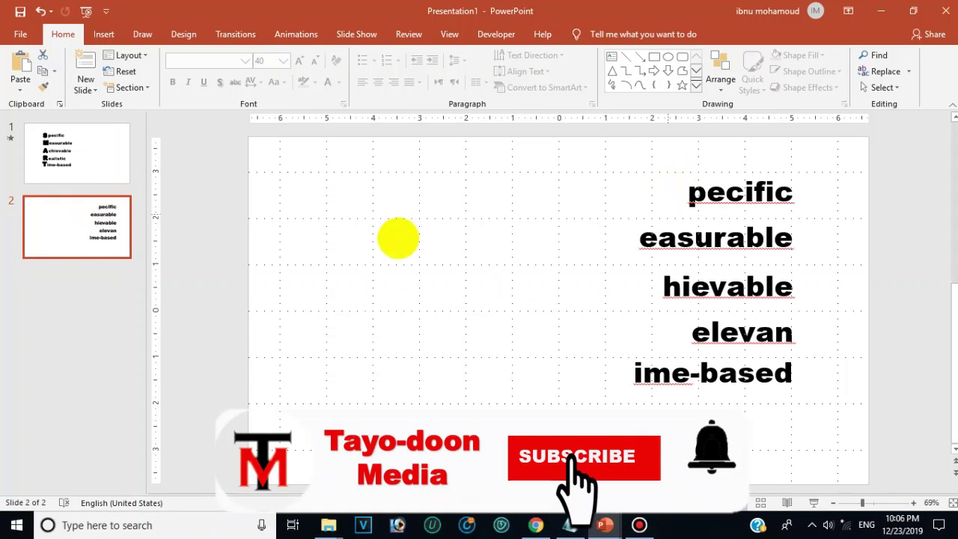
pyautogui.click(611, 56)
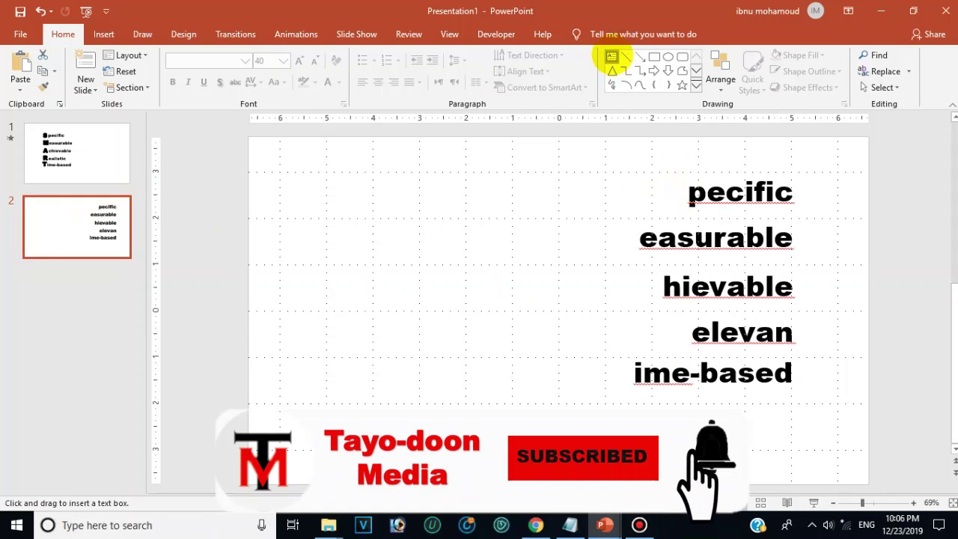
pyautogui.moveTo(330, 190); pyautogui.dragTo(370, 219)
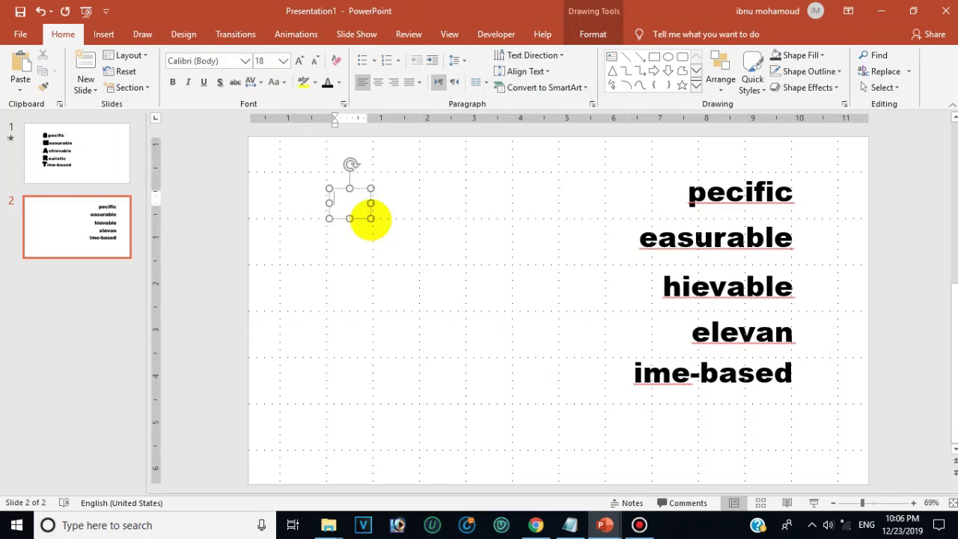
pyautogui.write('S')
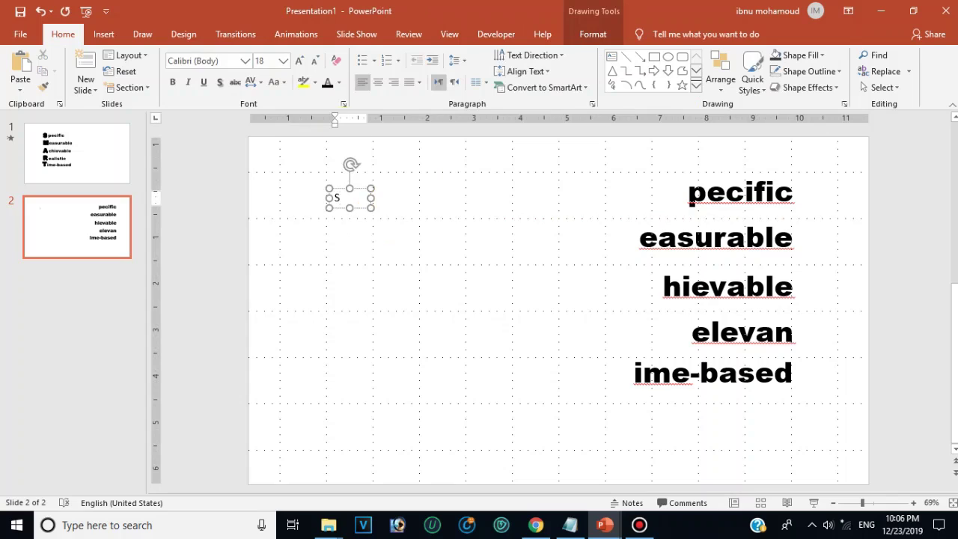
# Copy the S box below itself and change the copy to M
pyautogui.moveTo(351, 164)
pyautogui.mouseDown()
pyautogui.moveTo(357, 193)
pyautogui.moveTo(349, 201)
pyautogui.mouseUp()
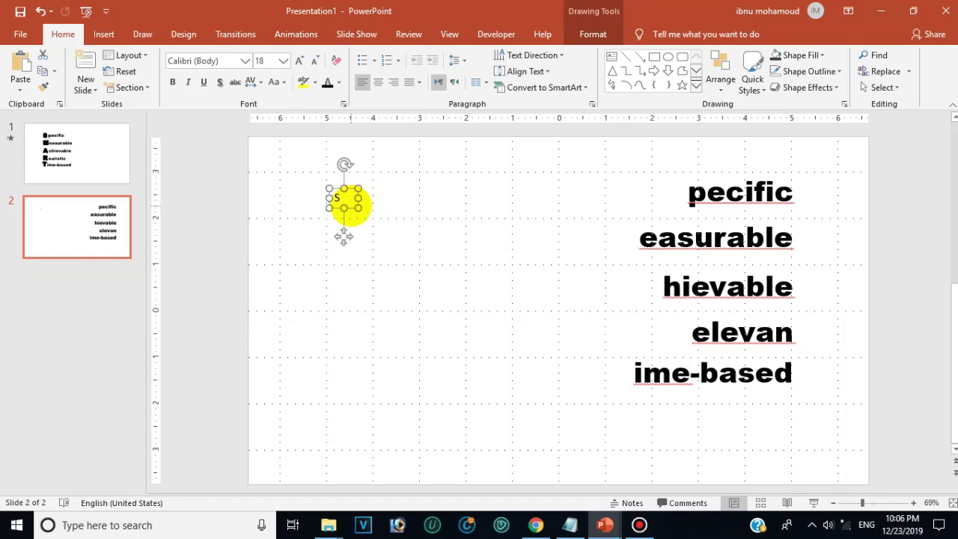
pyautogui.moveTo(349, 203); pyautogui.dragTo(346, 258)
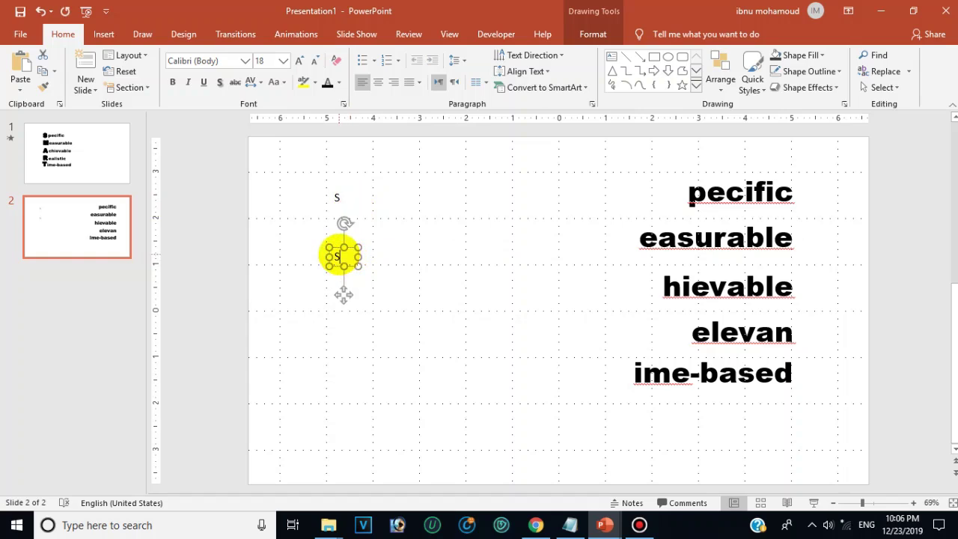
pyautogui.doubleClick(340, 256)
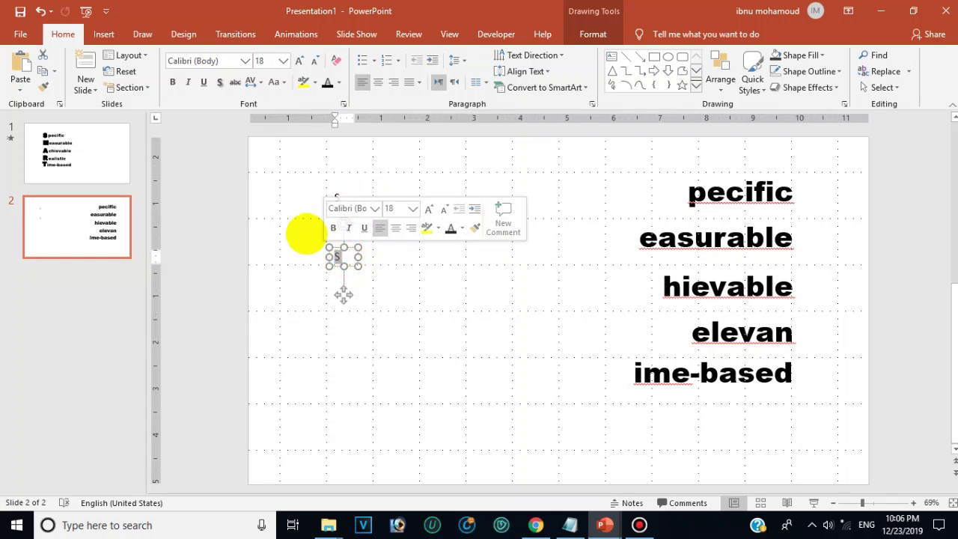
pyautogui.write('M')
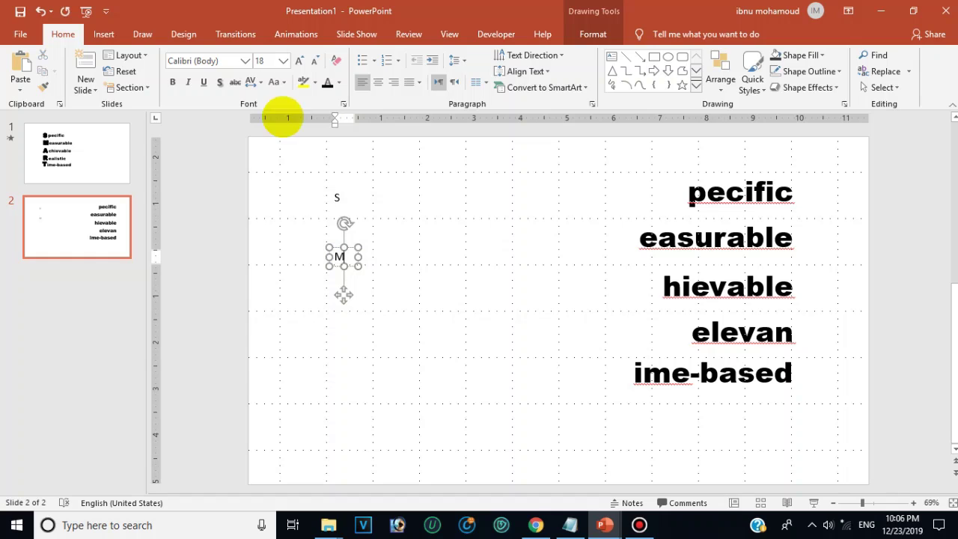
pyautogui.click(344, 294)
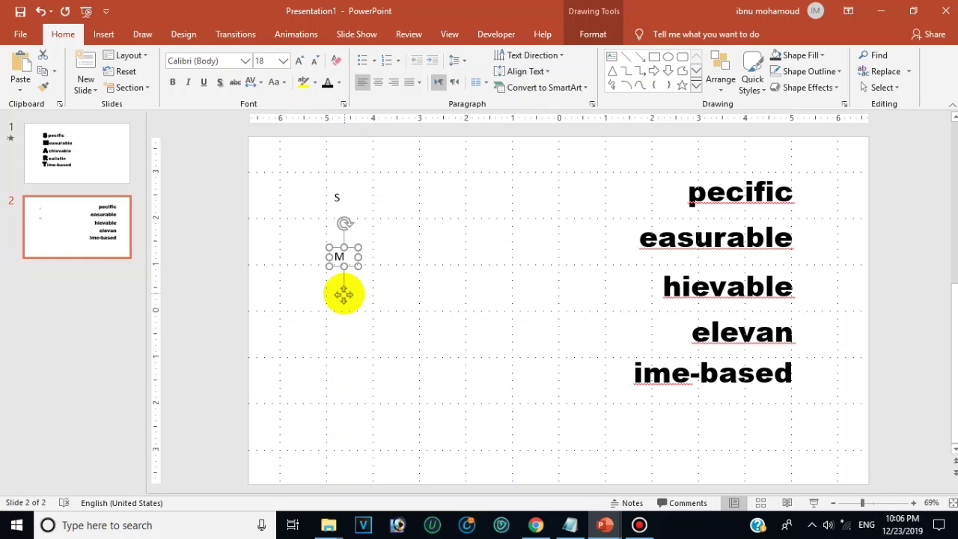
# Copy the M box below, change it to A, then copy the A box once more
pyautogui.moveTo(343, 294); pyautogui.dragTo(342, 332)
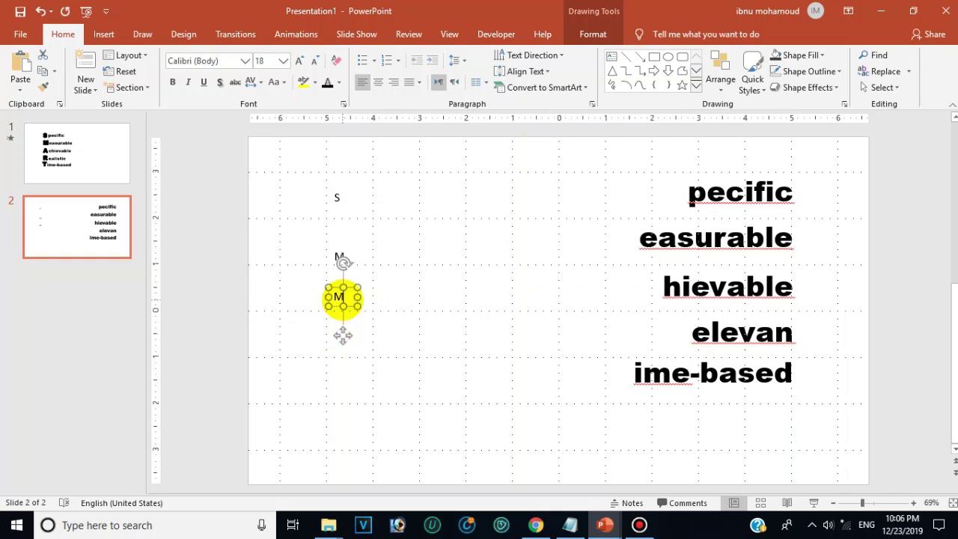
pyautogui.doubleClick(341, 296)
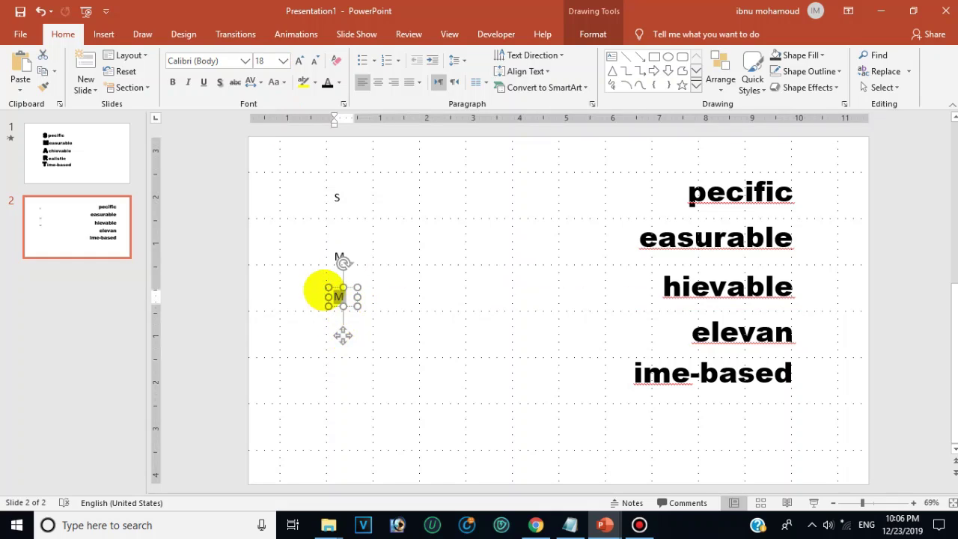
pyautogui.write('A')
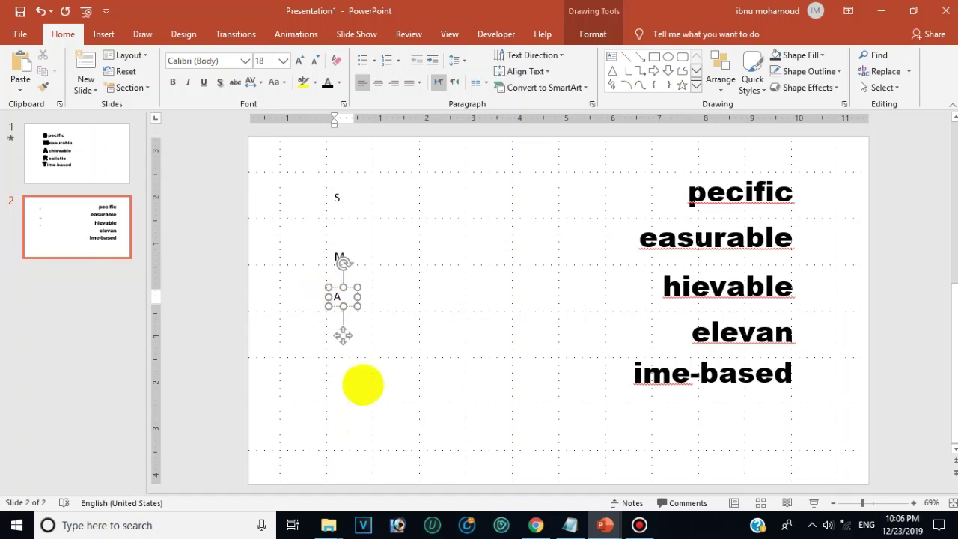
pyautogui.press('Escape')
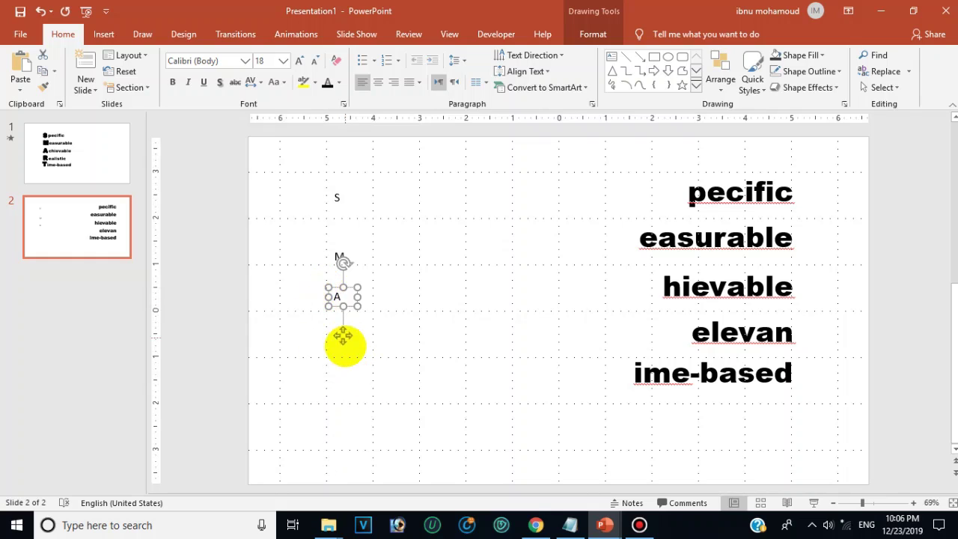
pyautogui.moveTo(343, 336); pyautogui.dragTo(343, 376)
pyautogui.doubleClick(337, 336)
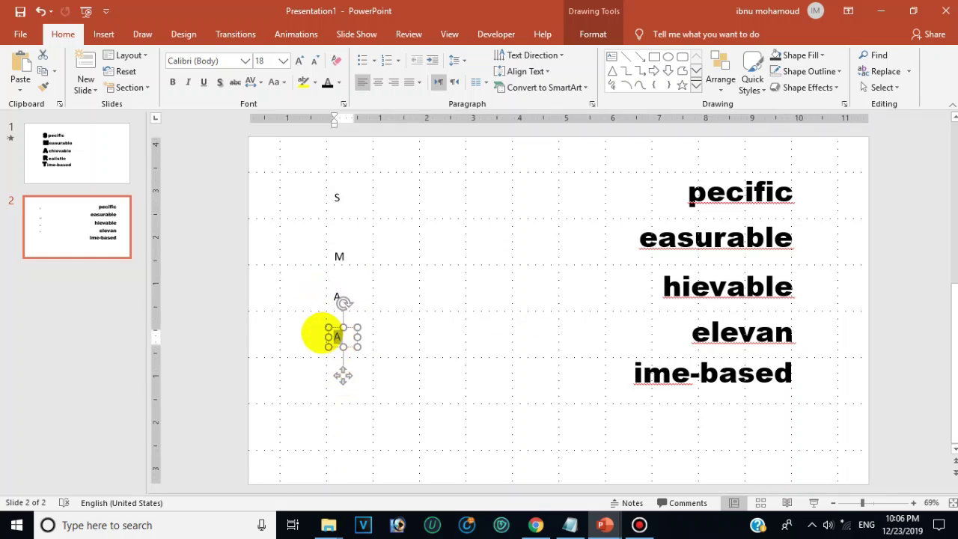
# Finish the R letter box with its letter left-aligned
pyautogui.press('Tab')
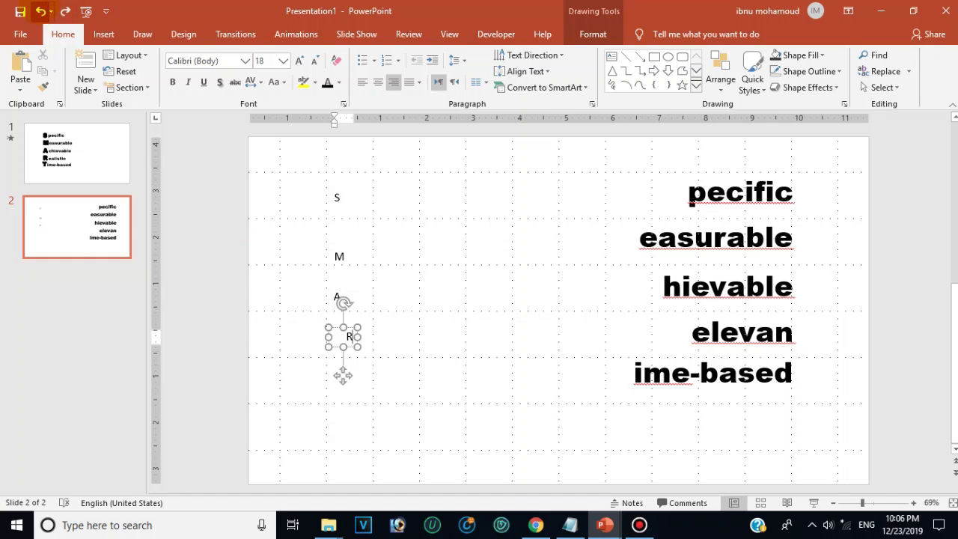
pyautogui.click(41, 11)
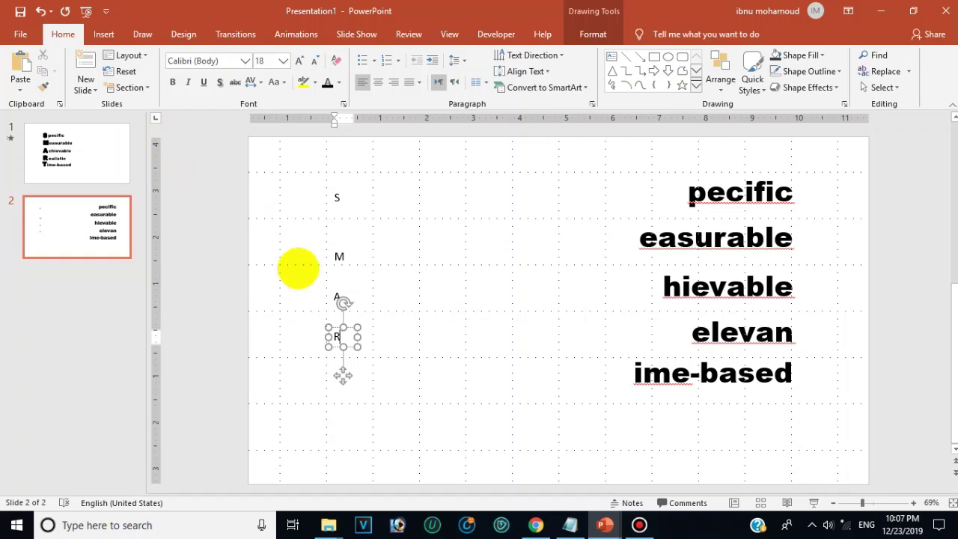
pyautogui.press('Escape')
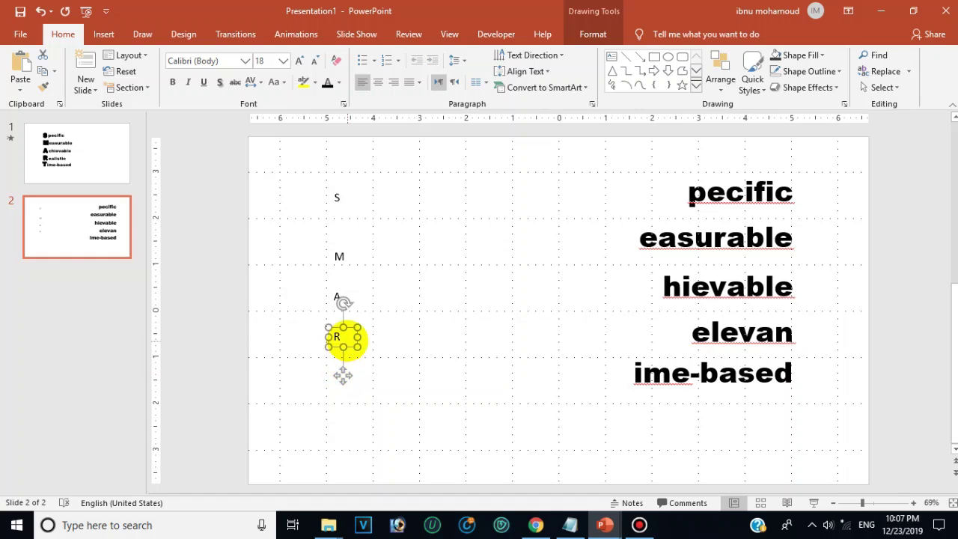
# Copy the R box below, change the copy to T, and select the T and R boxes
pyautogui.moveTo(343, 375); pyautogui.dragTo(340, 404)
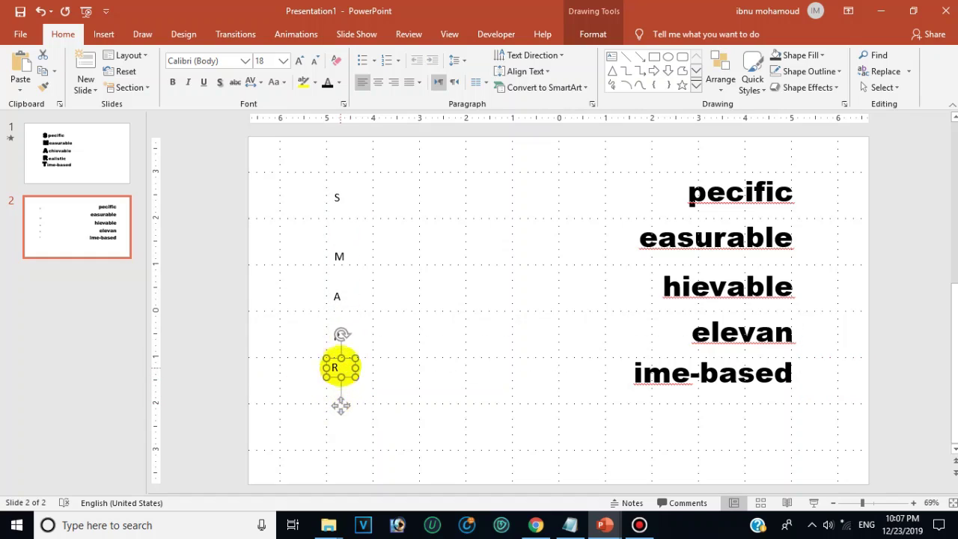
pyautogui.doubleClick(335, 367)
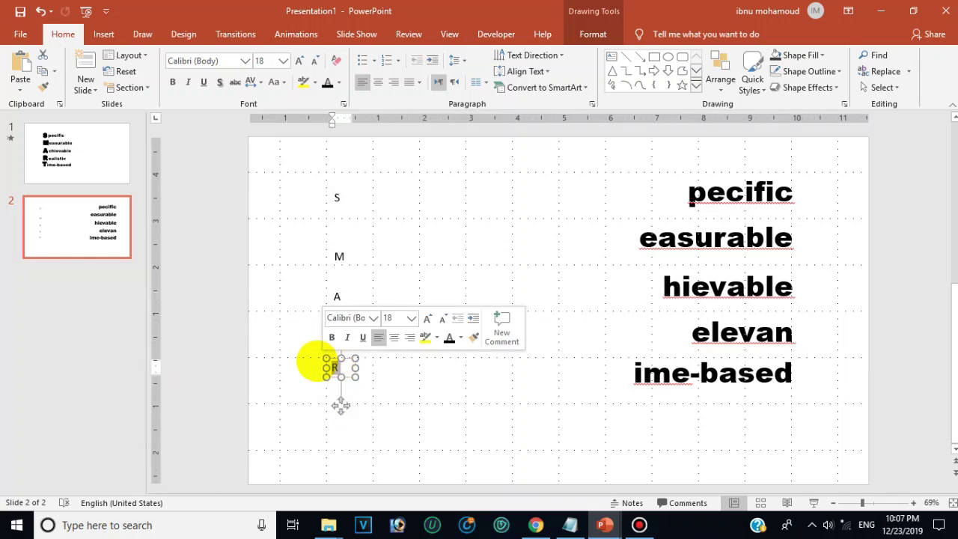
pyautogui.write('T')
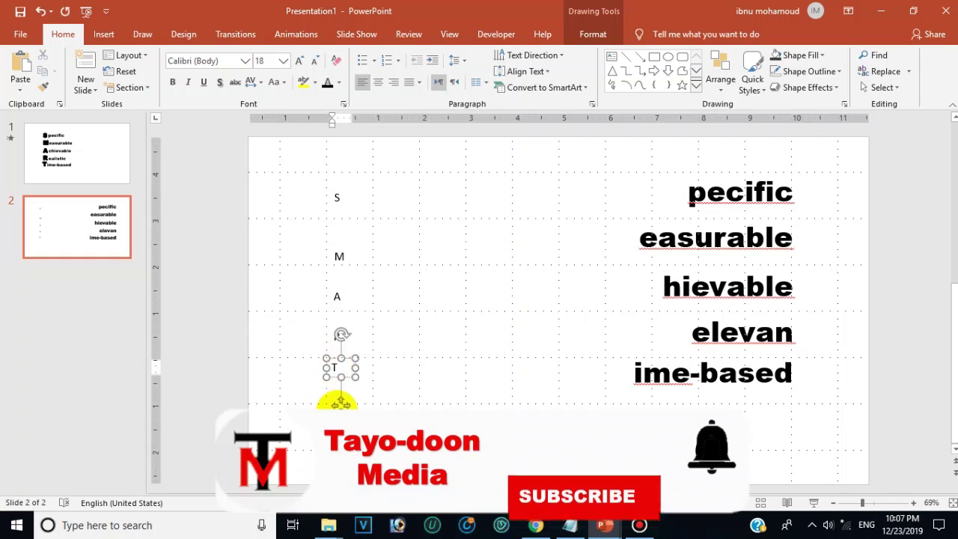
pyautogui.click(340, 397)
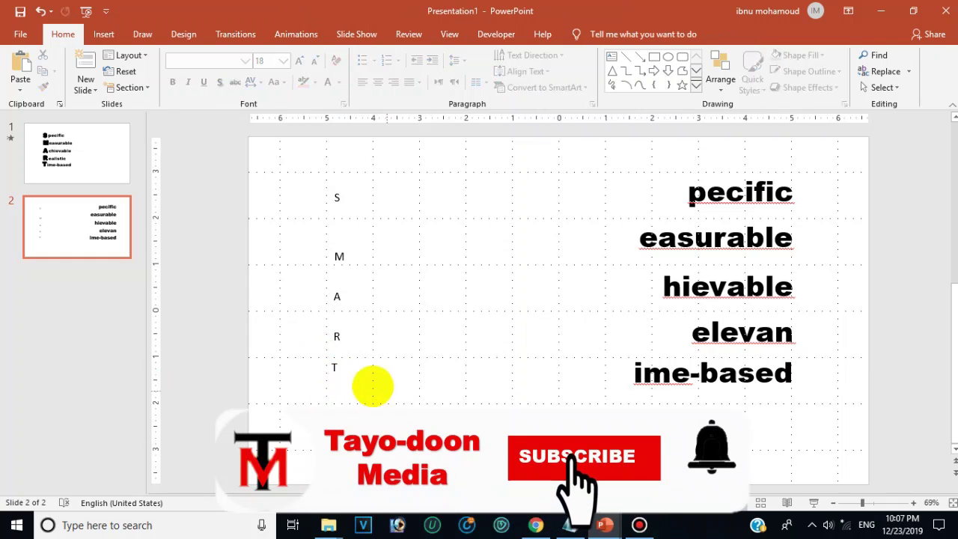
pyautogui.click(333, 367)
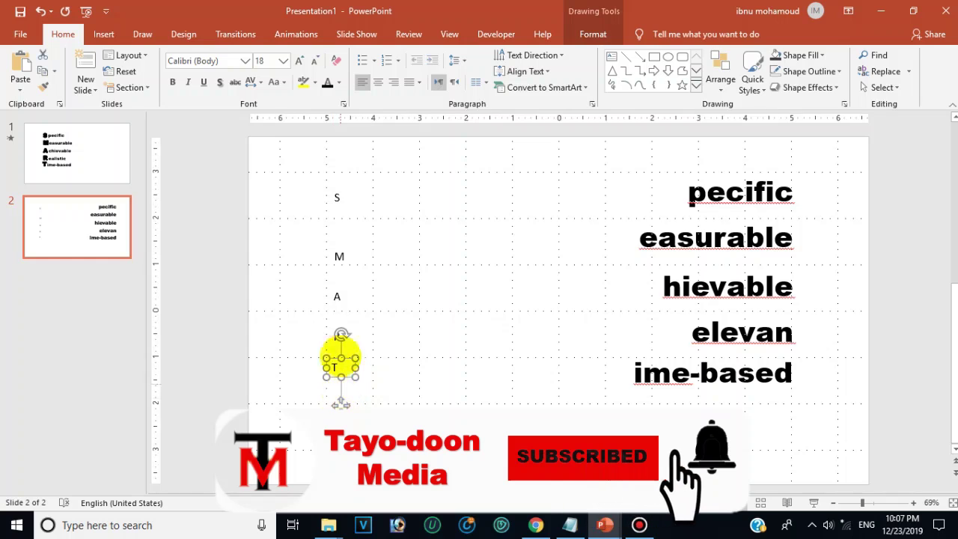
pyautogui.keyDown('shift'); pyautogui.click(337, 337); pyautogui.keyUp('shift')
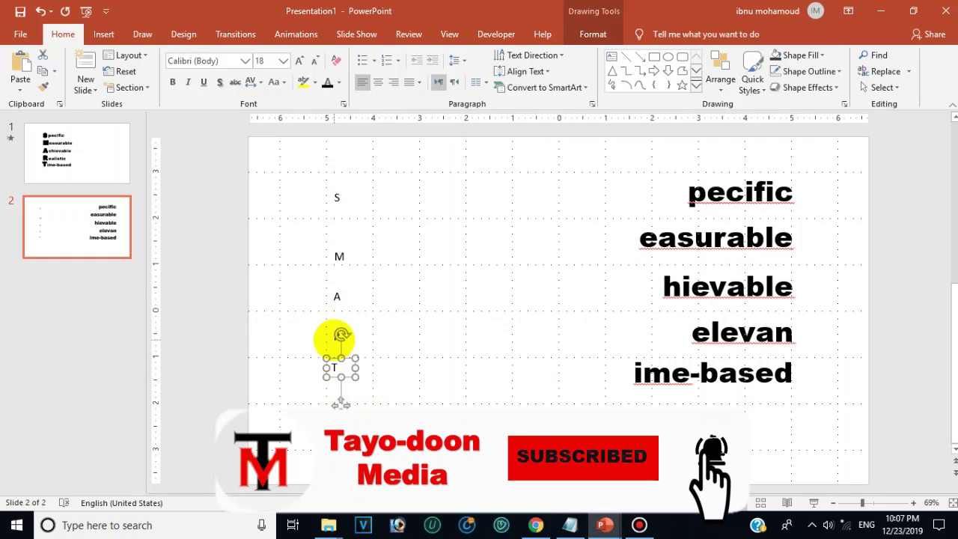
# Select all five letters and make them Arial Black at 66 pt
pyautogui.keyDown('shift'); pyautogui.click(337, 297); pyautogui.keyUp('shift')
pyautogui.keyDown('shift'); pyautogui.click(340, 257); pyautogui.keyUp('shift')
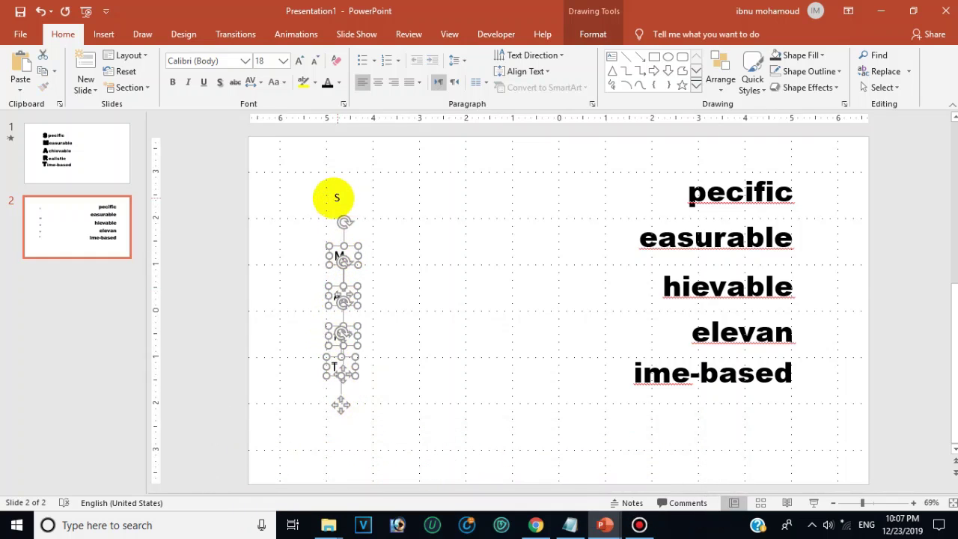
pyautogui.keyDown('shift'); pyautogui.click(332, 194); pyautogui.keyUp('shift')
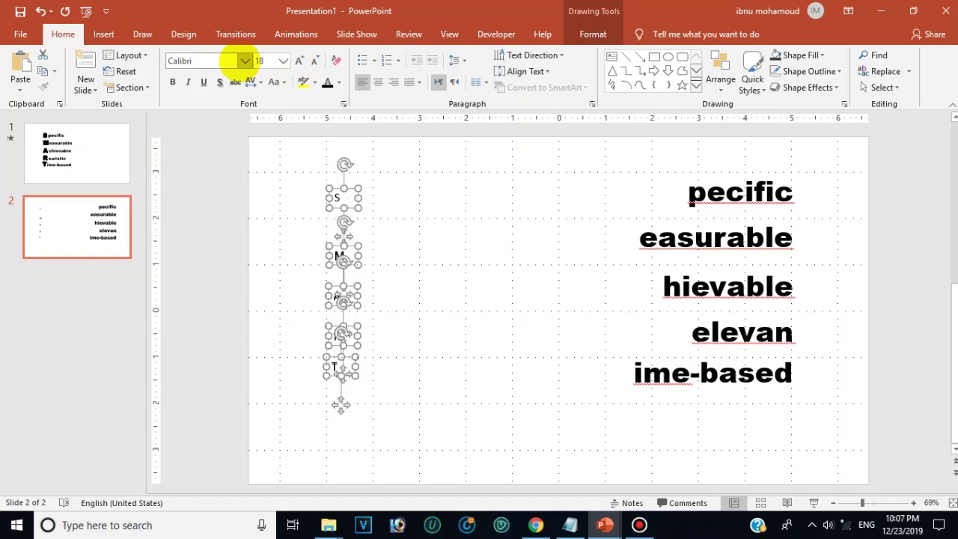
pyautogui.click(245, 61)
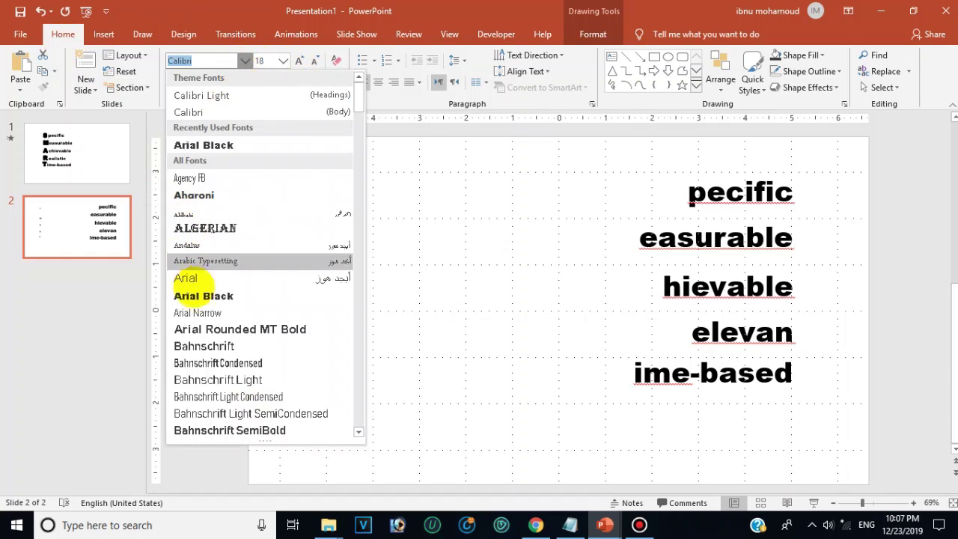
pyautogui.click(196, 293)
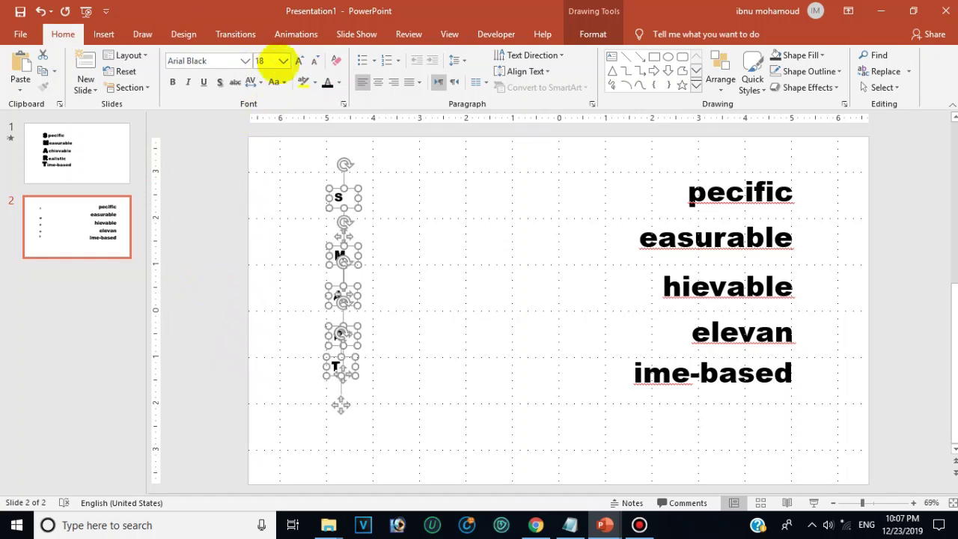
pyautogui.click(299, 61)
pyautogui.click(298, 61)
pyautogui.click(299, 61)
pyautogui.click(298, 61)
pyautogui.click(298, 61)
pyautogui.click(299, 61)
pyautogui.click(298, 61)
pyautogui.click(299, 60)
pyautogui.click(299, 60)
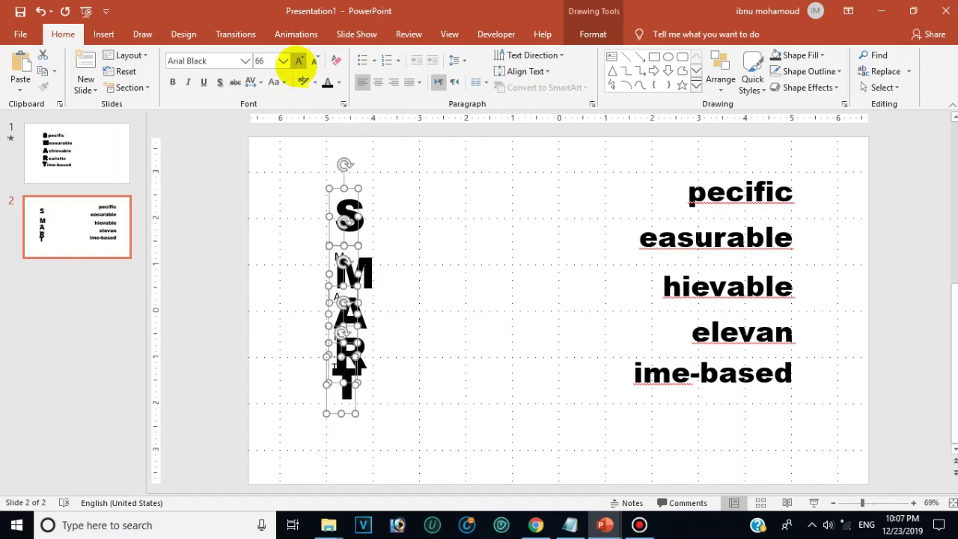
# Move the large letters toward the slide centre and delete the leftover small M, A, R, T copies
pyautogui.moveTo(359, 198); pyautogui.dragTo(468, 174)
pyautogui.click(367, 282)
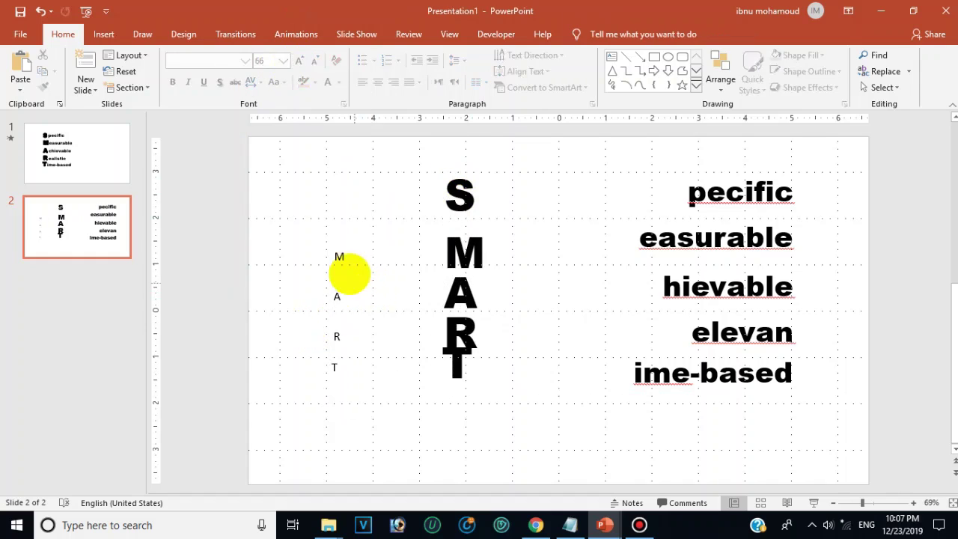
pyautogui.moveTo(279, 190); pyautogui.dragTo(373, 453)
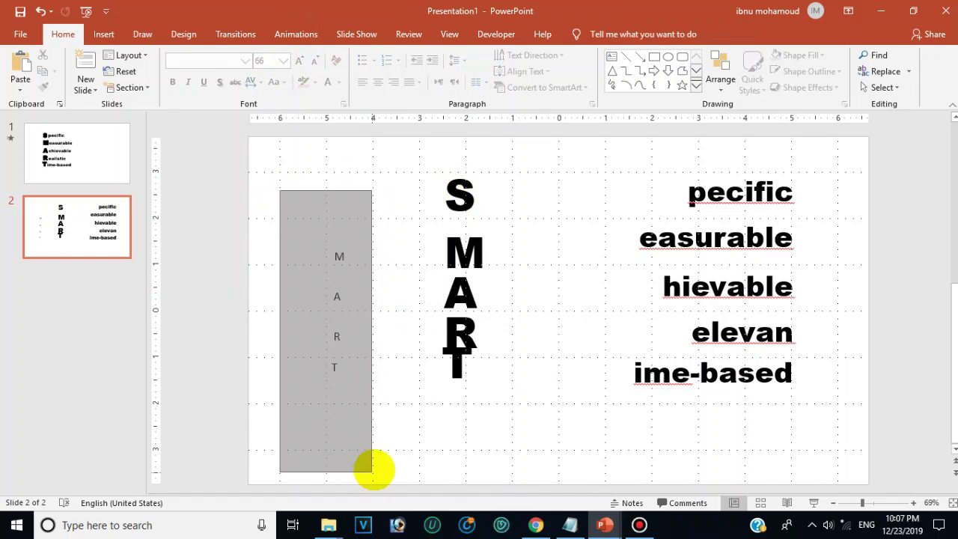
pyautogui.press('Delete')
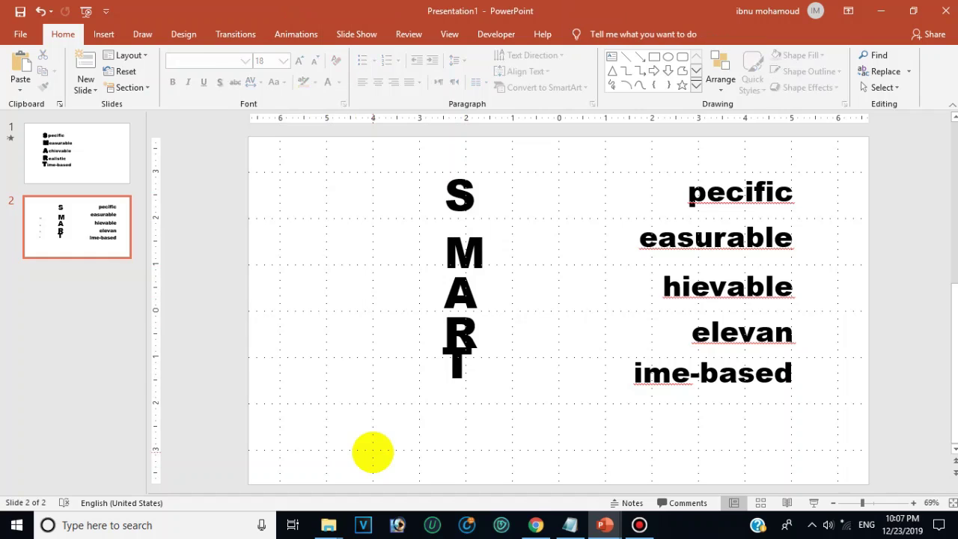
# Move the large S, M and A to the slide's left side, stacked one under another
pyautogui.click(460, 192)
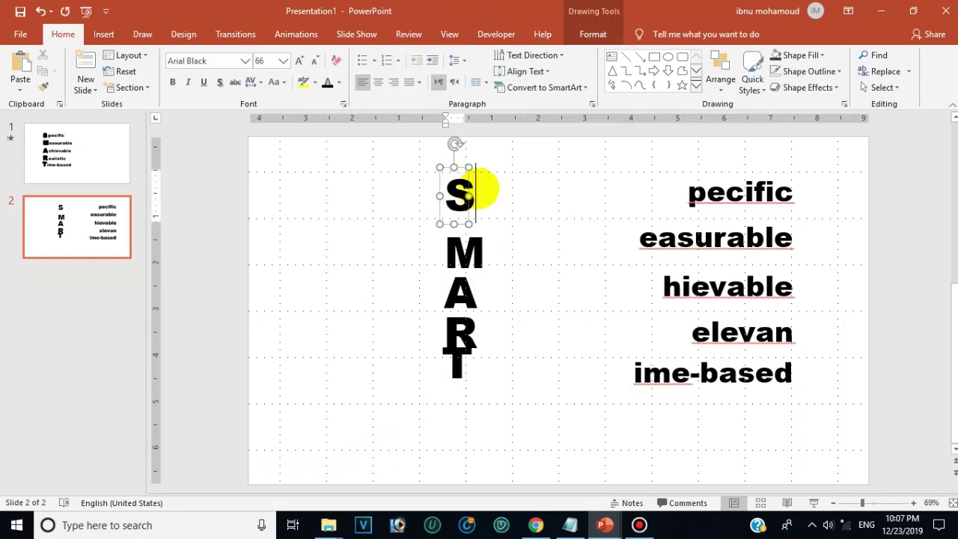
pyautogui.moveTo(459, 168); pyautogui.dragTo(301, 175)
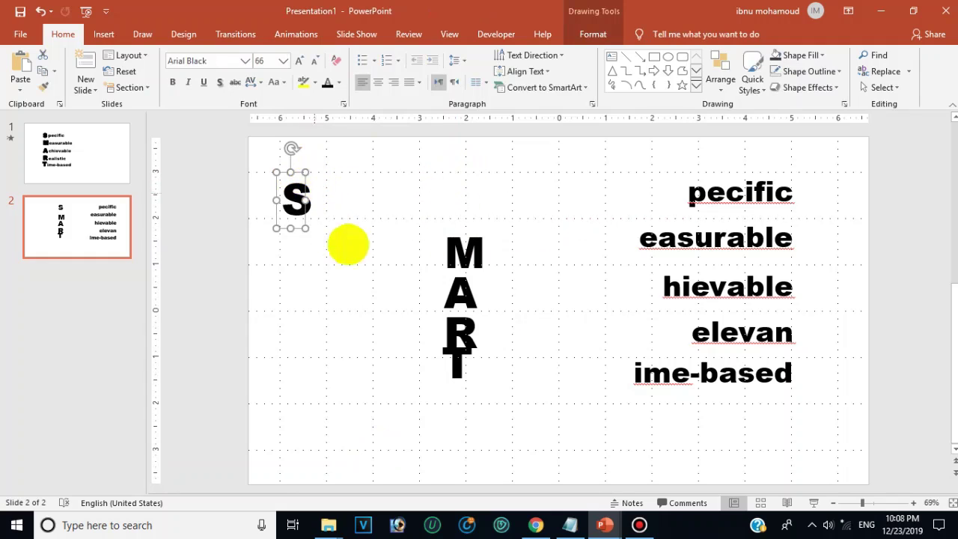
pyautogui.click(473, 255)
pyautogui.moveTo(473, 254)
pyautogui.mouseDown()
pyautogui.moveTo(494, 260)
pyautogui.moveTo(481, 251)
pyautogui.mouseUp()
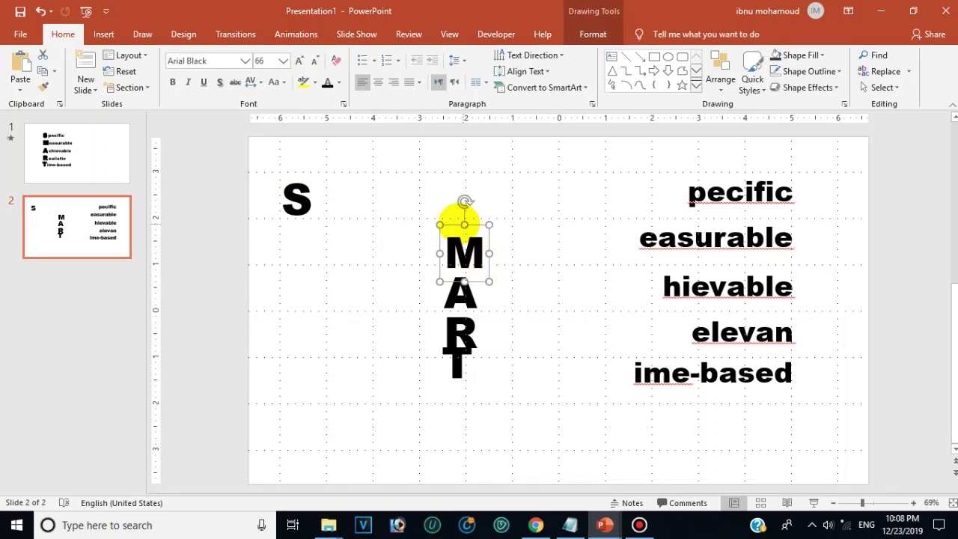
pyautogui.moveTo(447, 223); pyautogui.dragTo(288, 218)
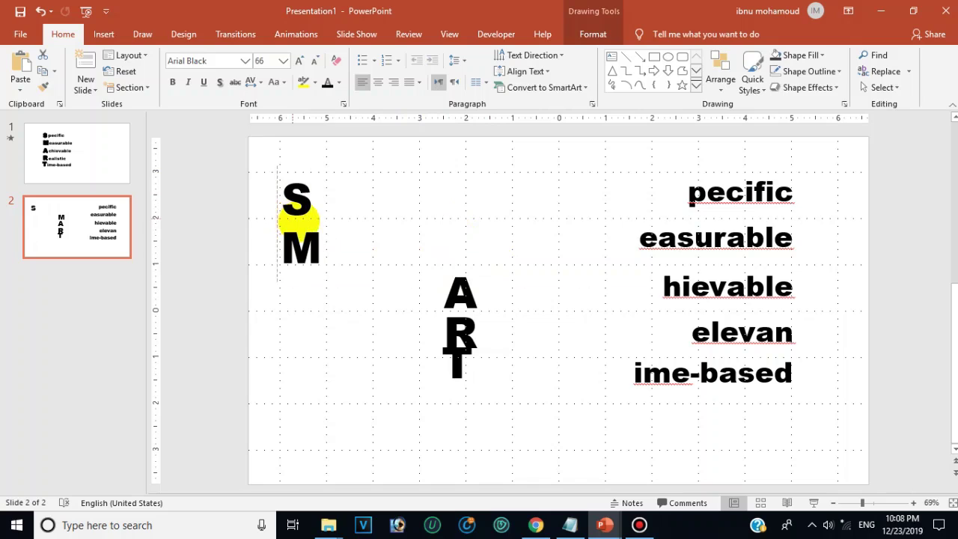
pyautogui.click(461, 285)
pyautogui.moveTo(473, 288)
pyautogui.mouseDown()
pyautogui.moveTo(487, 294)
pyautogui.moveTo(319, 261)
pyautogui.mouseUp()
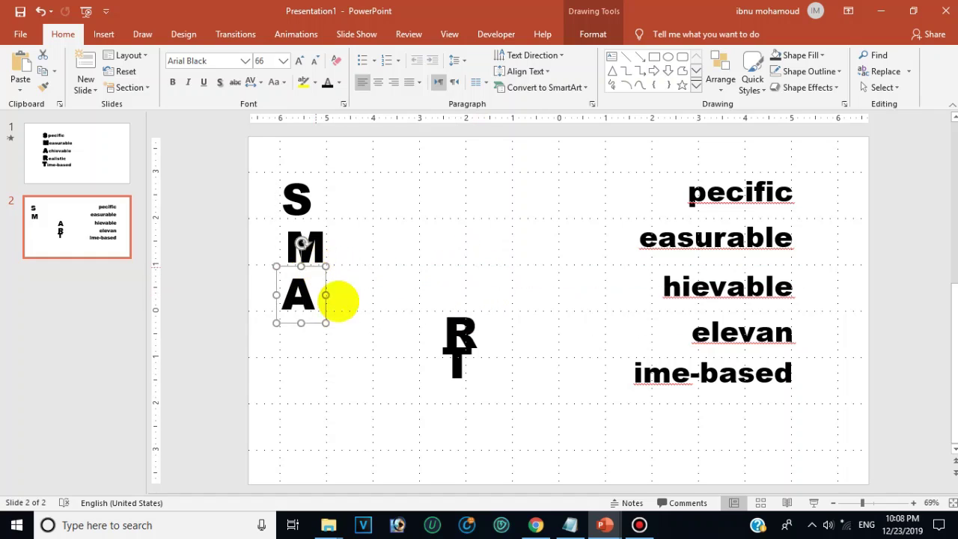
# Place the R and T below the A to complete the left column
pyautogui.click(464, 330)
pyautogui.moveTo(469, 306)
pyautogui.mouseDown()
pyautogui.moveTo(484, 305)
pyautogui.moveTo(305, 331)
pyautogui.mouseUp()
pyautogui.click(464, 358)
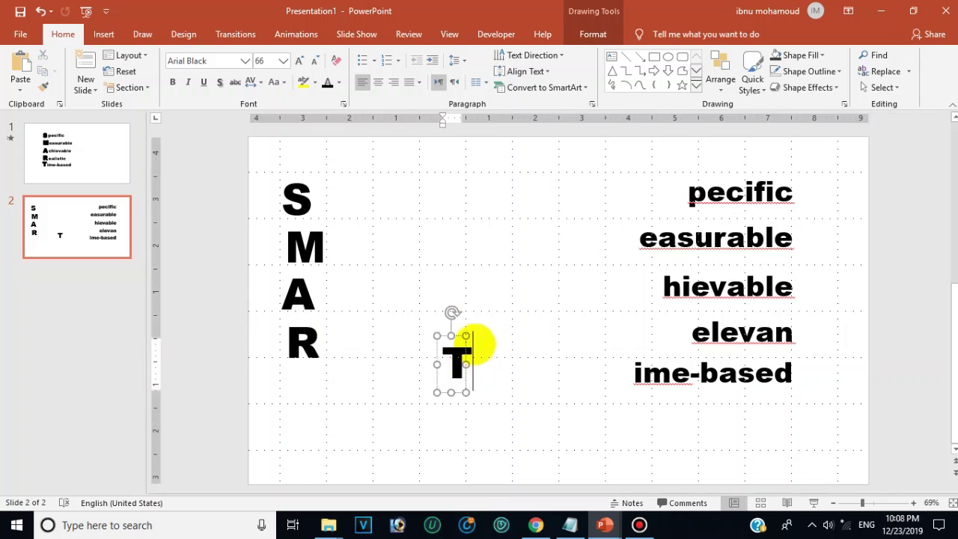
pyautogui.moveTo(466, 363); pyautogui.dragTo(482, 366)
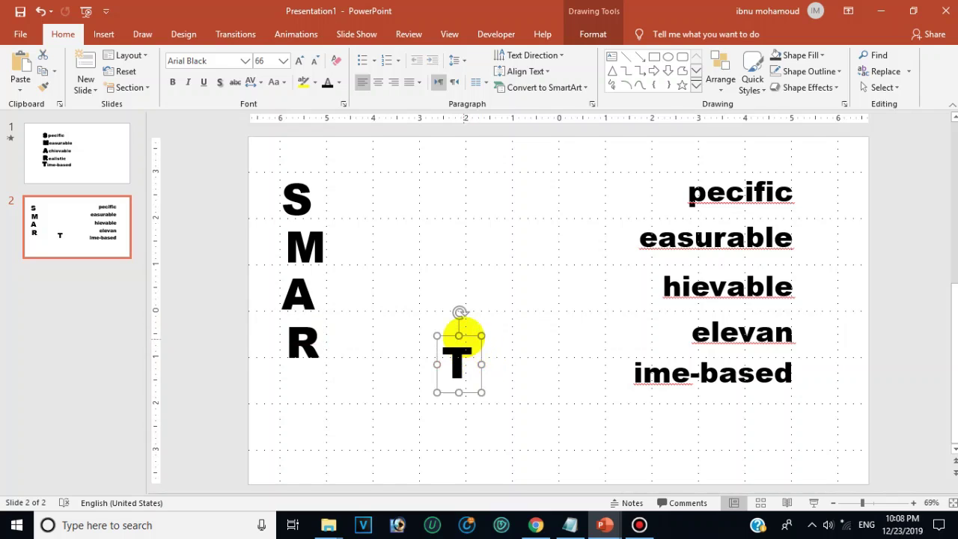
pyautogui.moveTo(468, 333); pyautogui.dragTo(311, 352)
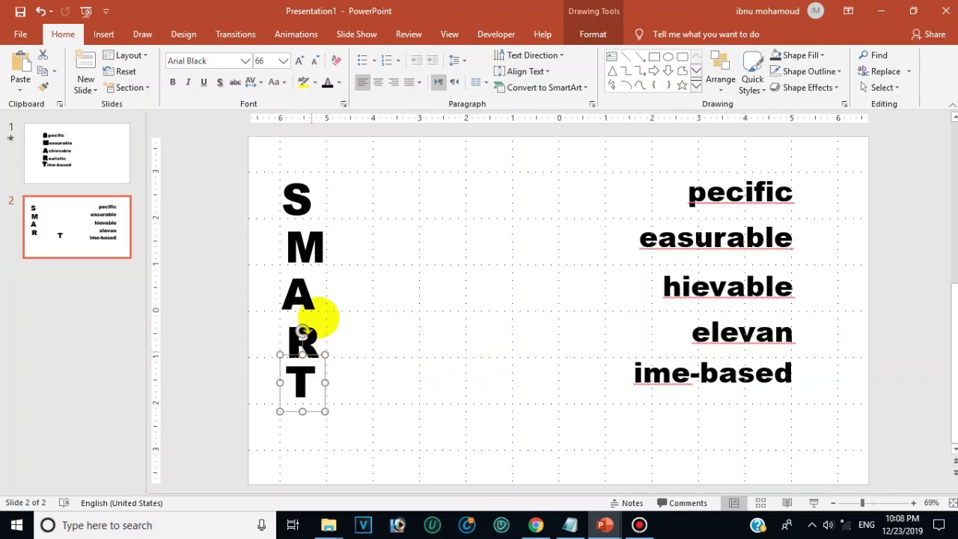
pyautogui.click(297, 200)
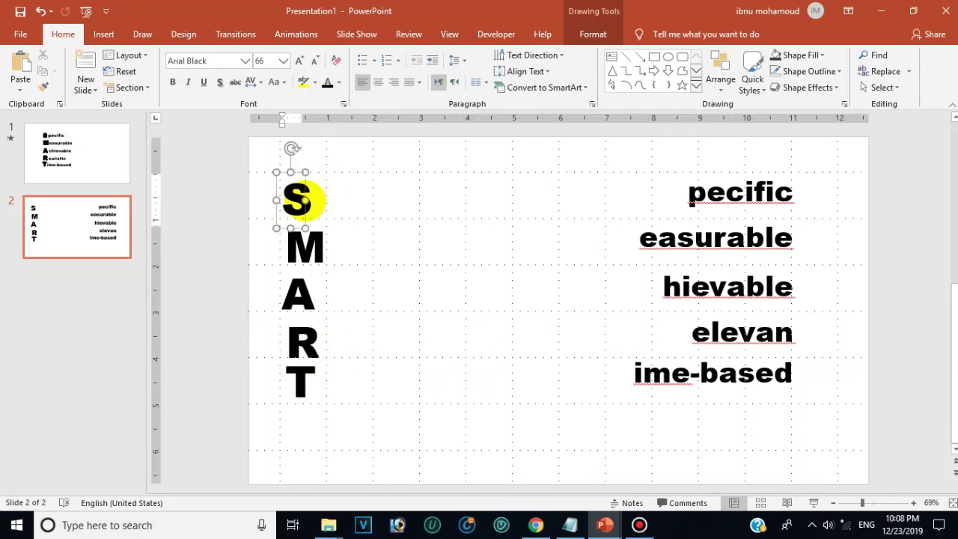
pyautogui.click(304, 199)
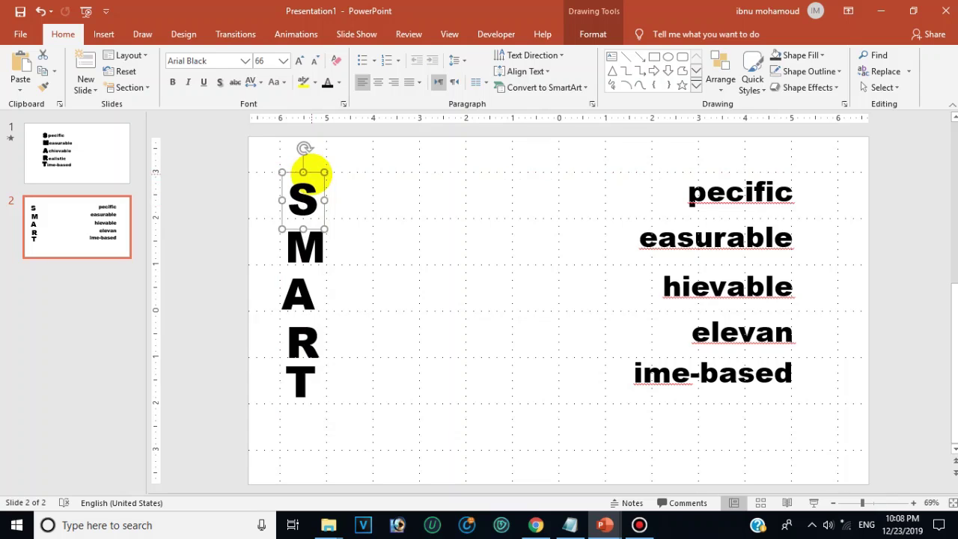
pyautogui.click(277, 154)
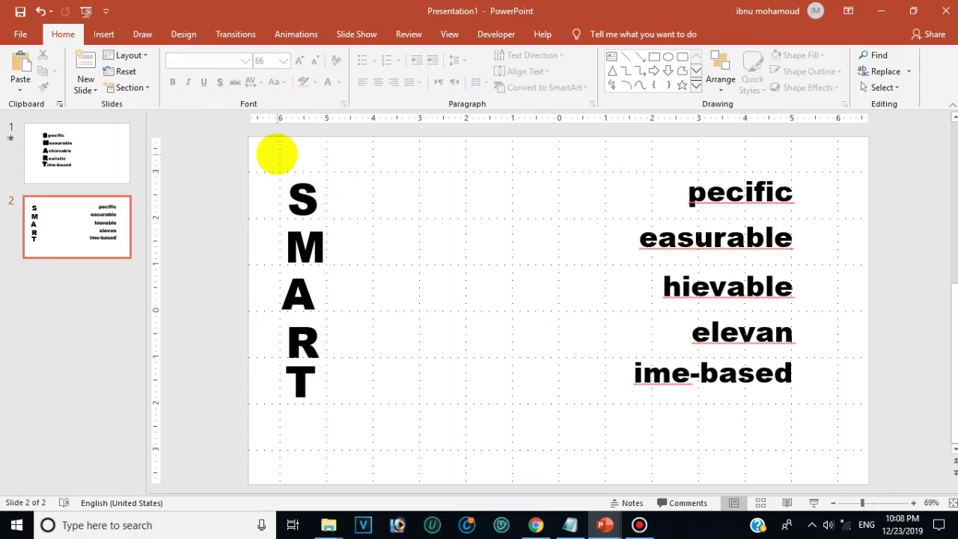
# Duplicate the SMART letters, style the copy as hollow black-outlined WordArt, and send it to back
pyautogui.moveTo(261, 148); pyautogui.dragTo(380, 487)
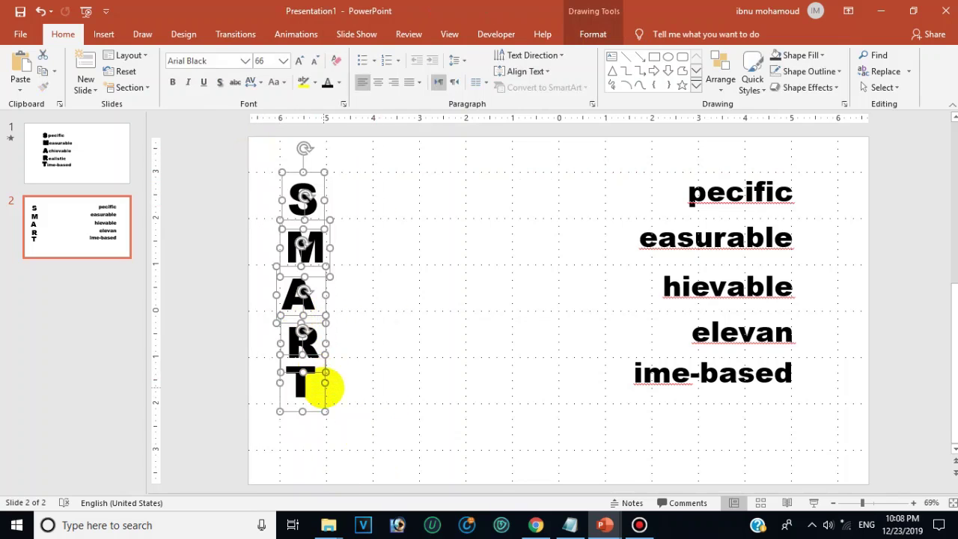
pyautogui.moveTo(324, 385); pyautogui.dragTo(435, 377)
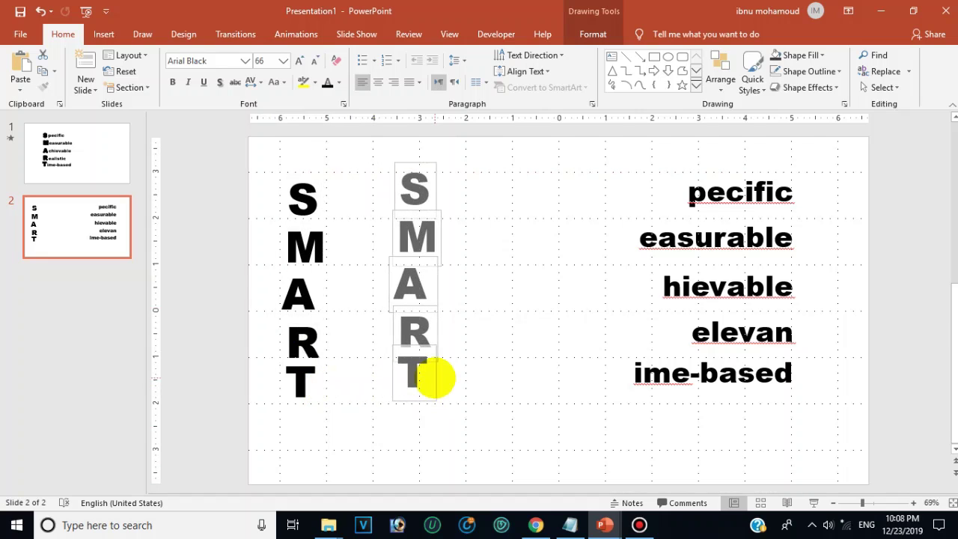
pyautogui.moveTo(435, 376); pyautogui.dragTo(436, 378)
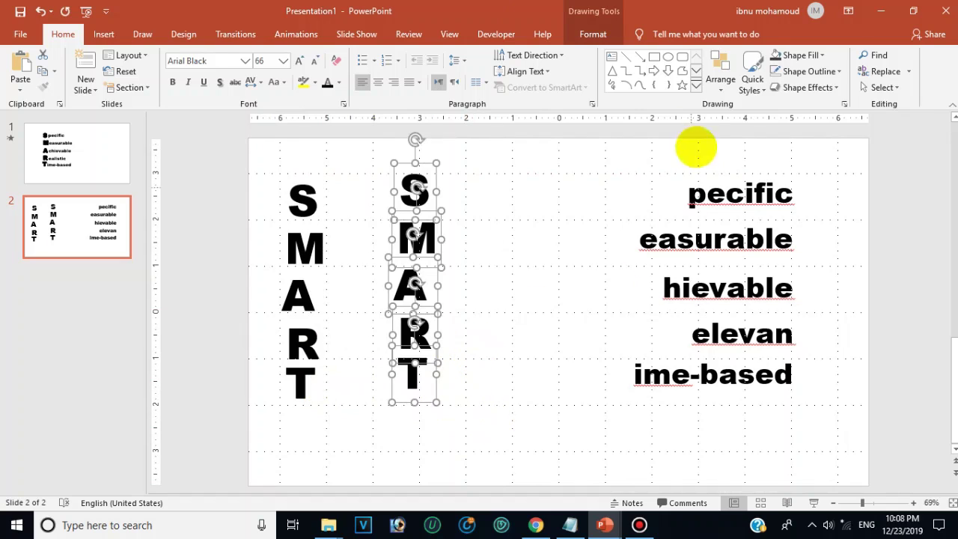
pyautogui.click(591, 34)
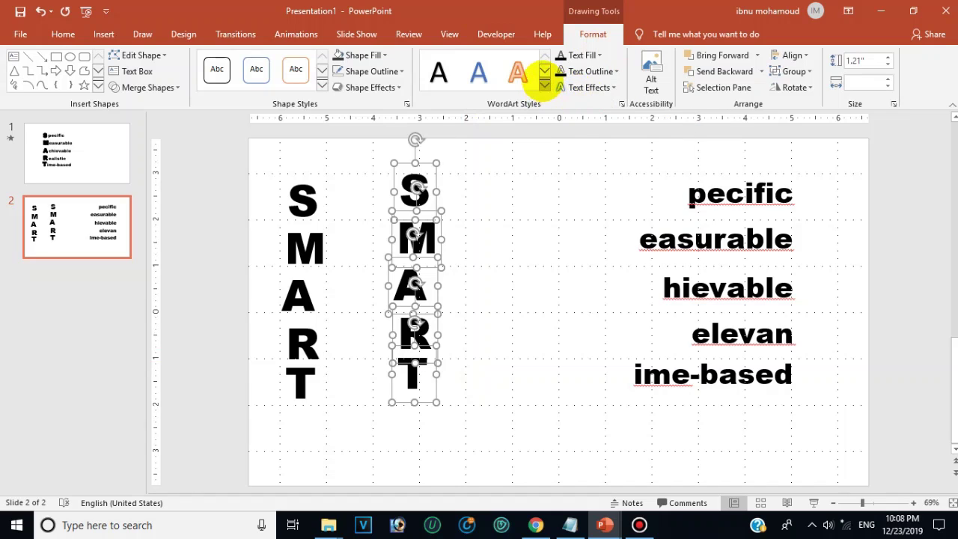
pyautogui.click(544, 84)
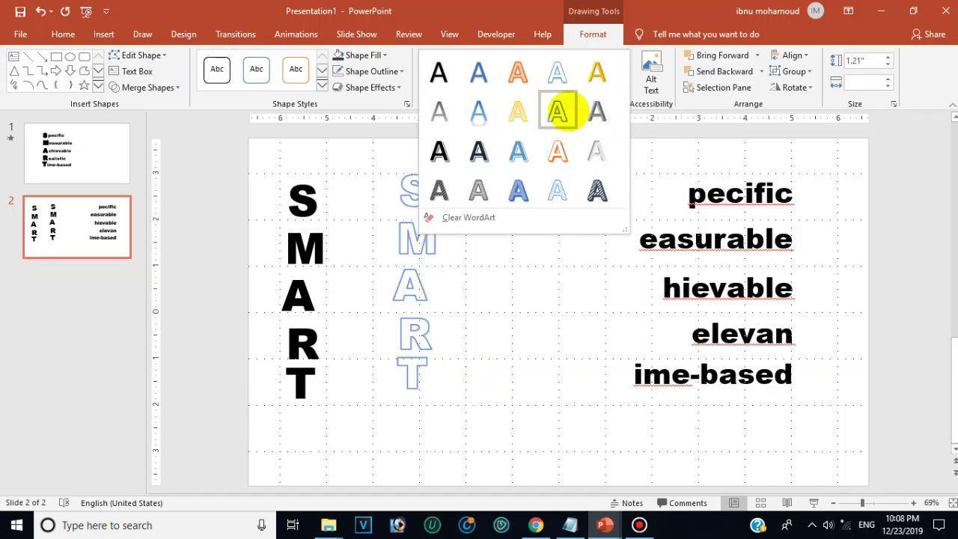
pyautogui.click(557, 112)
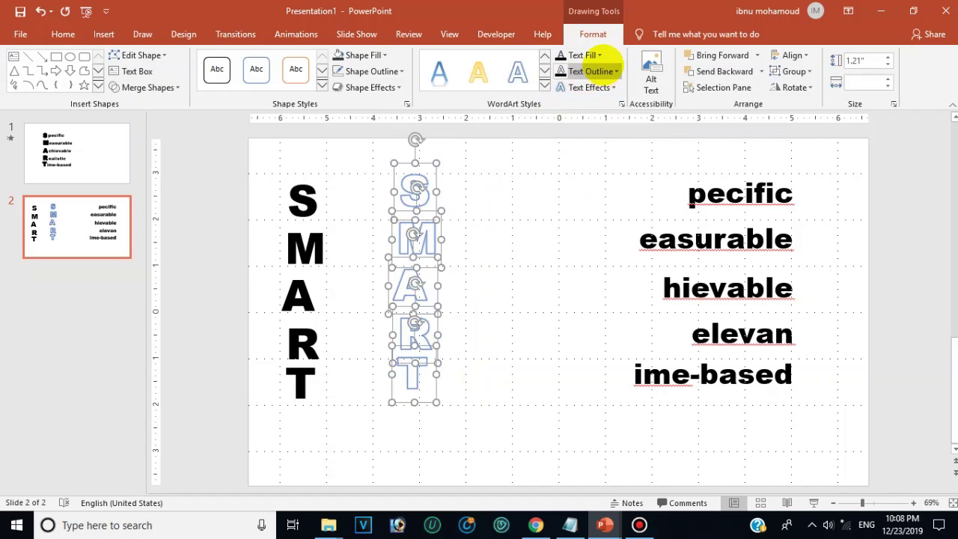
pyautogui.click(616, 71)
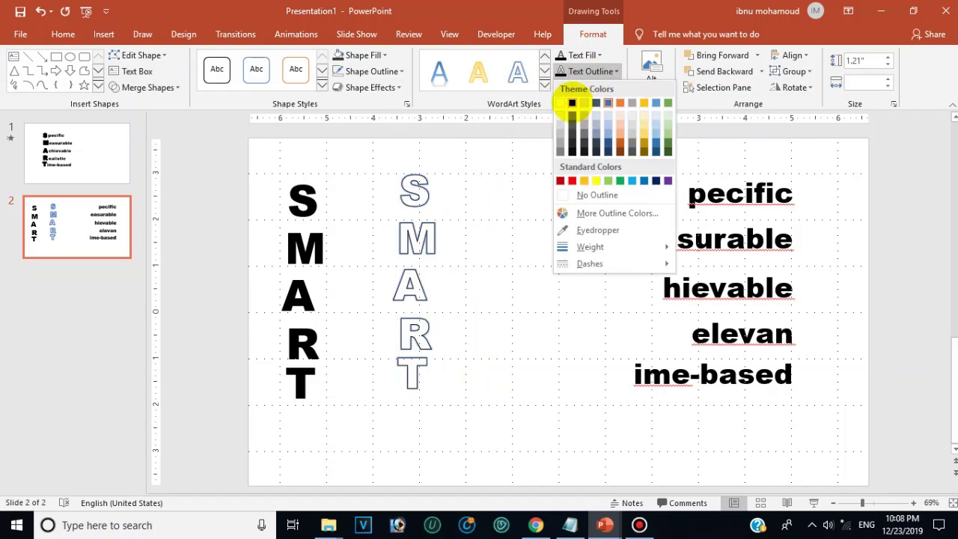
pyautogui.click(570, 98)
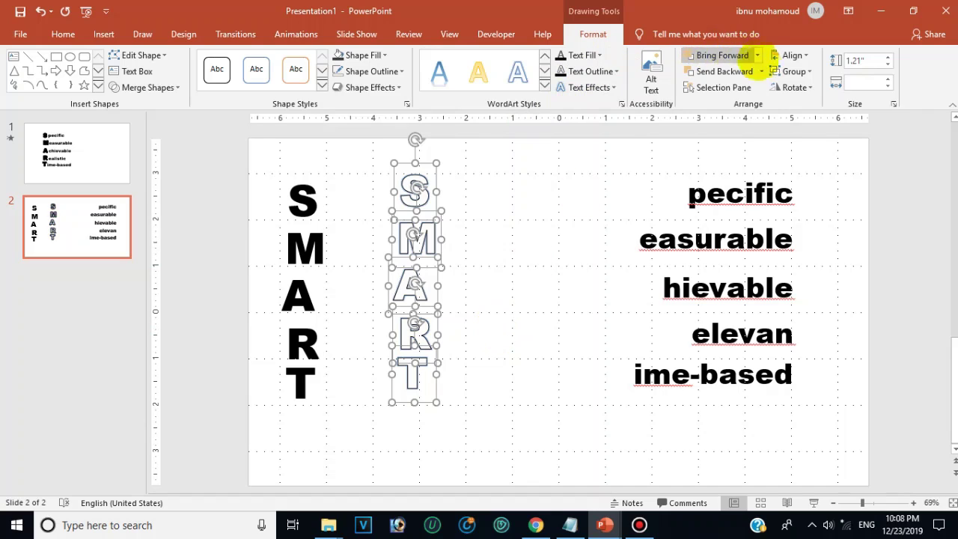
pyautogui.click(762, 71)
pyautogui.click(742, 103)
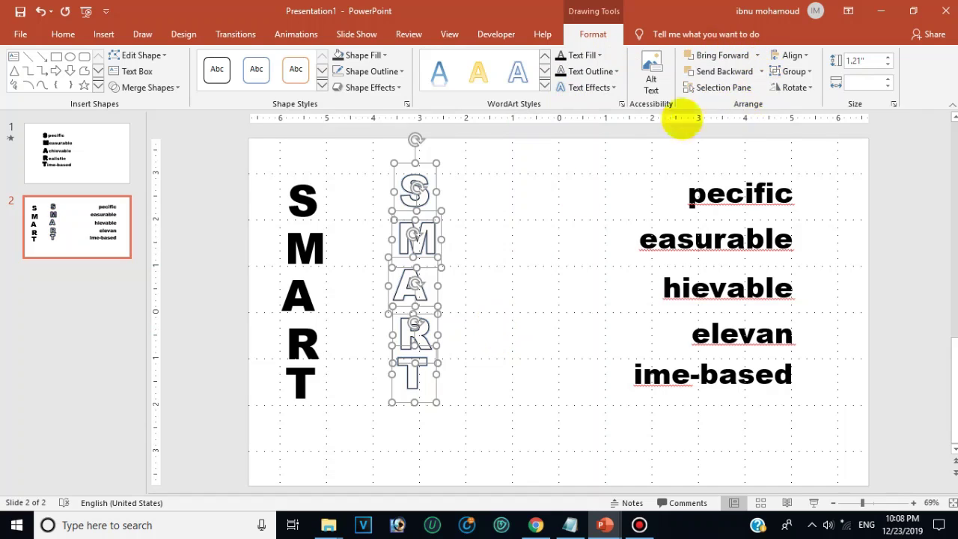
# Move the outlined letters onto the black initials and fine-tune their position
pyautogui.moveTo(430, 217); pyautogui.dragTo(325, 211)
pyautogui.hotkey('ctrl', 'z')
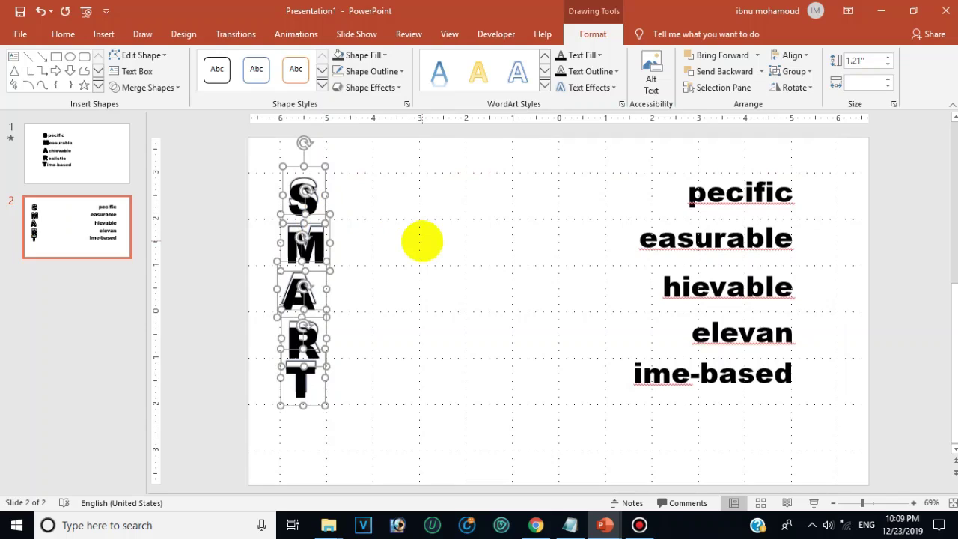
pyautogui.hotkey('ctrl', 'z')
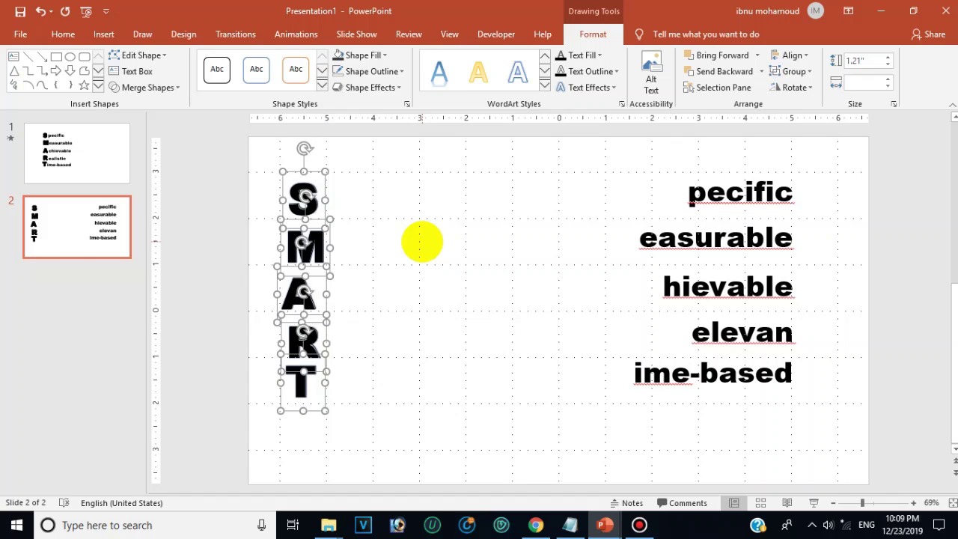
pyautogui.click(414, 235)
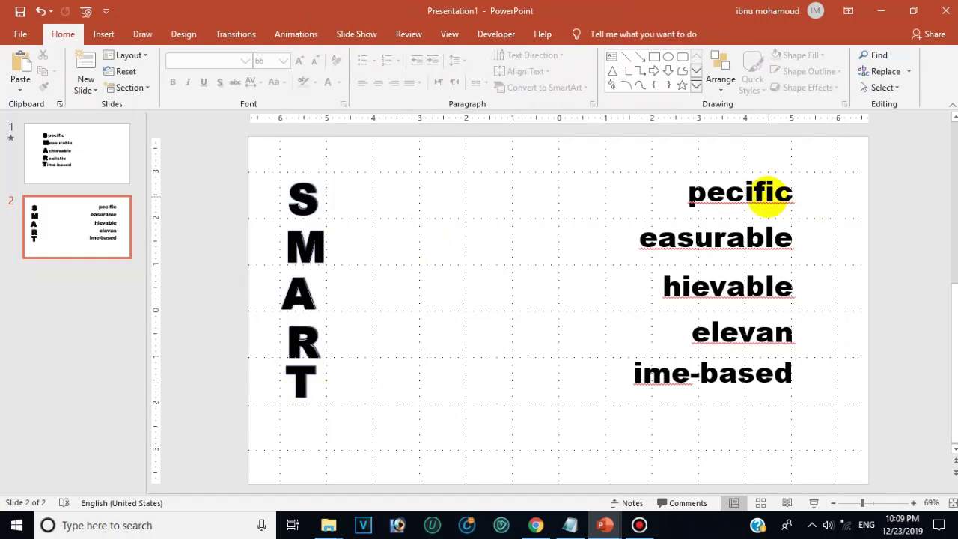
# Select the five word boxes and move them next to the SMART initials
pyautogui.click(766, 191)
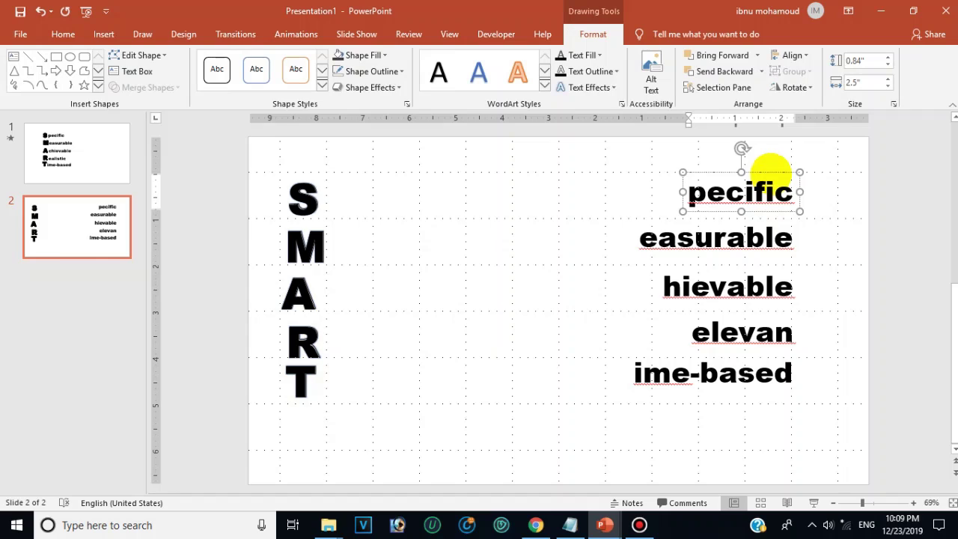
pyautogui.click(770, 173)
pyautogui.keyDown('shift'); pyautogui.click(747, 235); pyautogui.keyUp('shift')
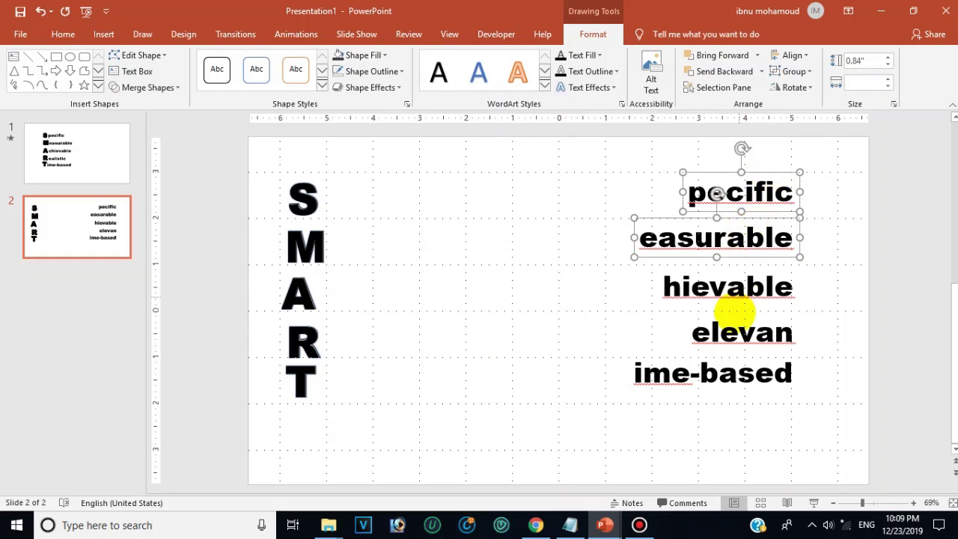
pyautogui.keyDown('shift'); pyautogui.click(760, 333); pyautogui.keyUp('shift')
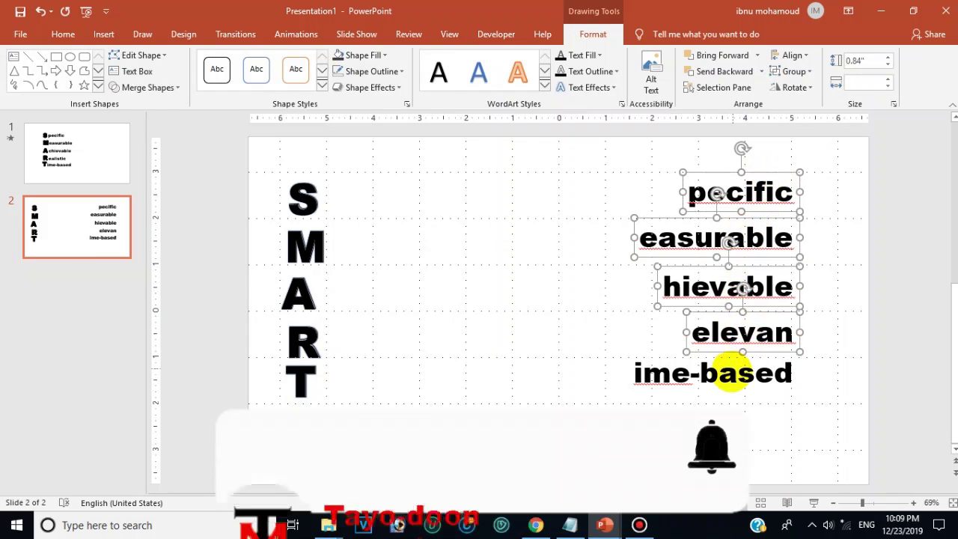
pyautogui.keyDown('shift'); pyautogui.click(728, 373); pyautogui.keyUp('shift')
pyautogui.moveTo(766, 169); pyautogui.dragTo(502, 182)
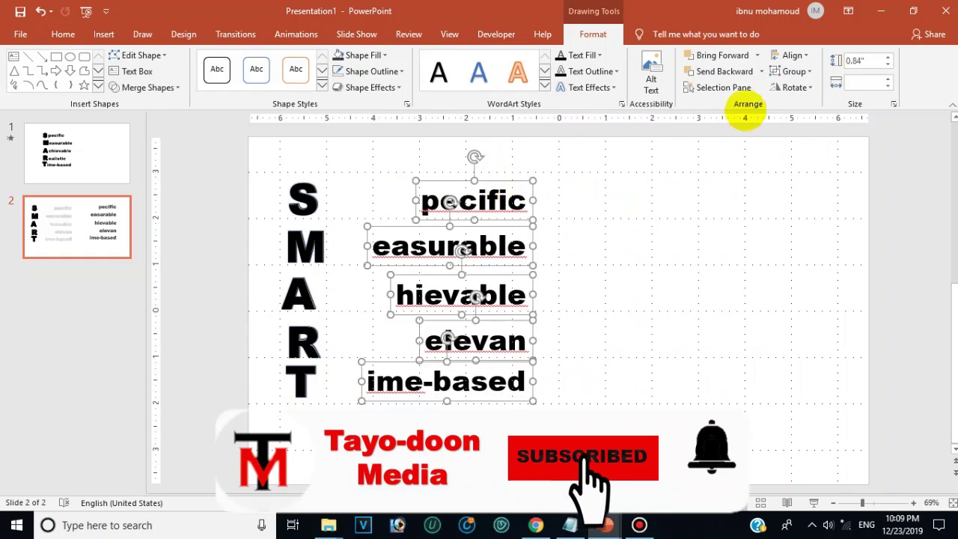
# Align the words' left edges and nudge them snugly against the initials
pyautogui.click(792, 55)
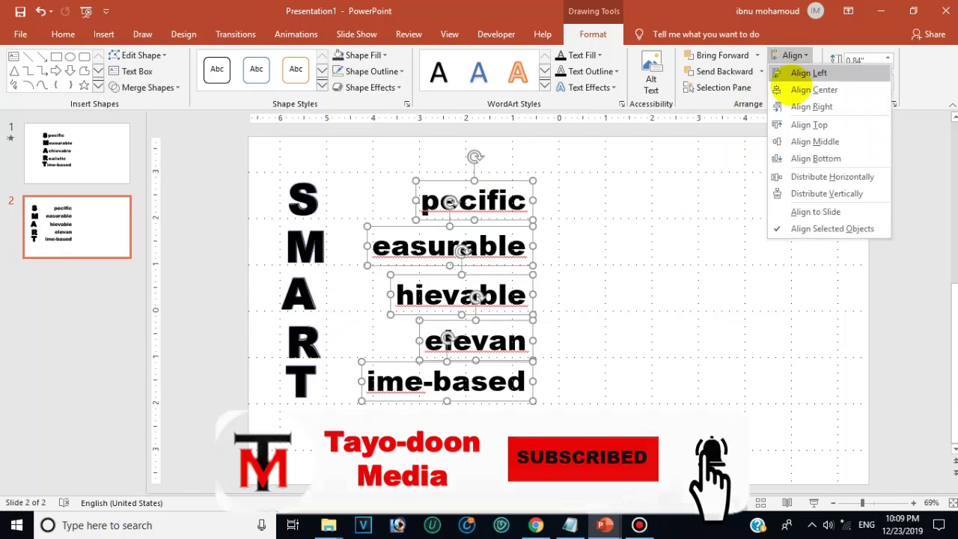
pyautogui.click(807, 73)
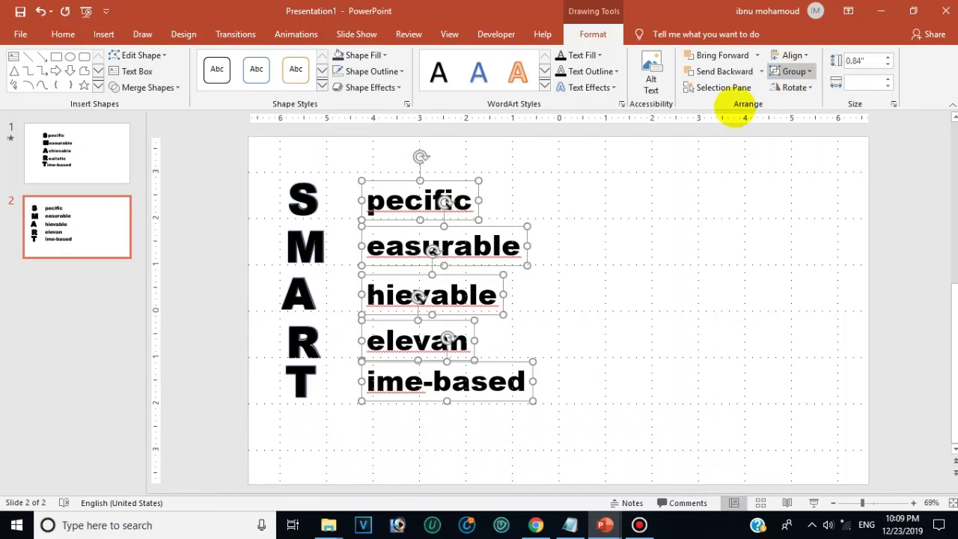
pyautogui.moveTo(432, 180); pyautogui.dragTo(392, 178)
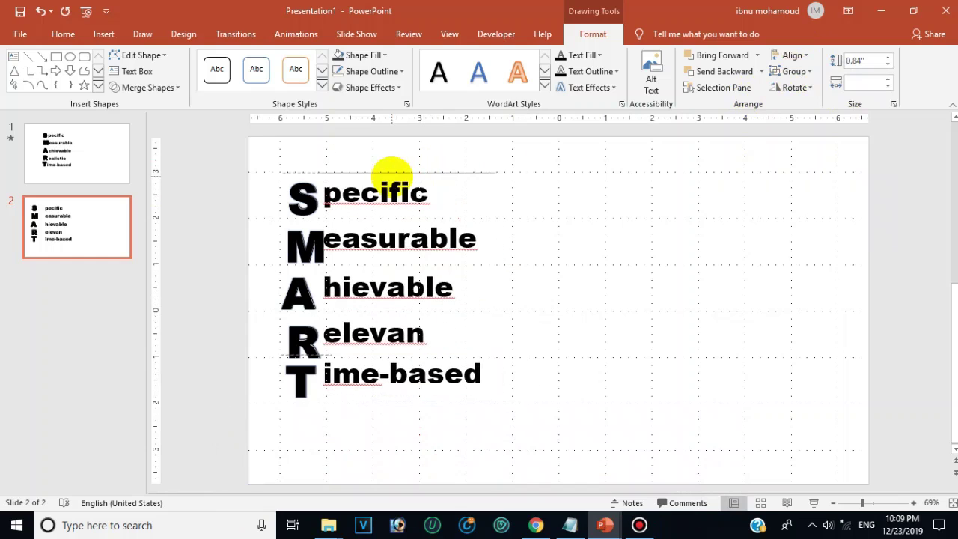
pyautogui.moveTo(392, 178); pyautogui.dragTo(393, 180)
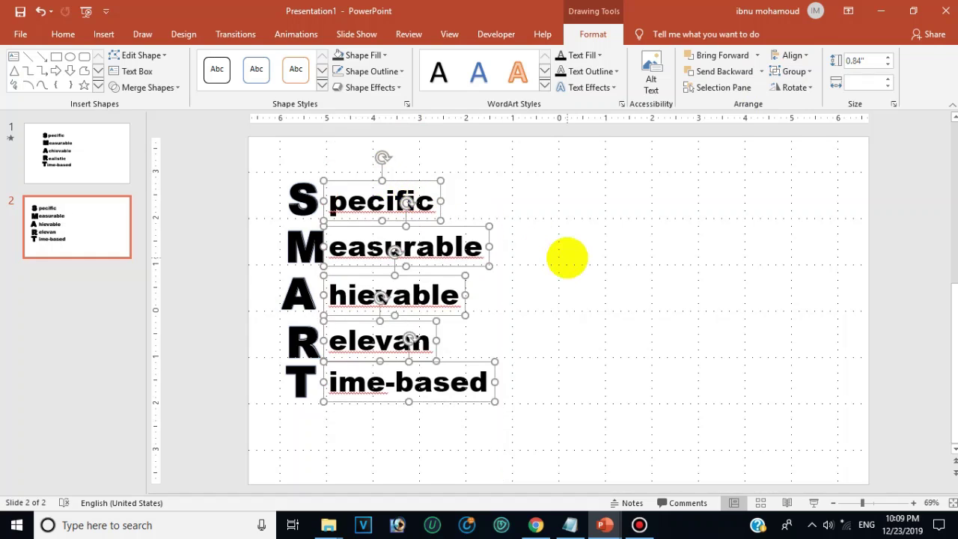
pyautogui.click(567, 256)
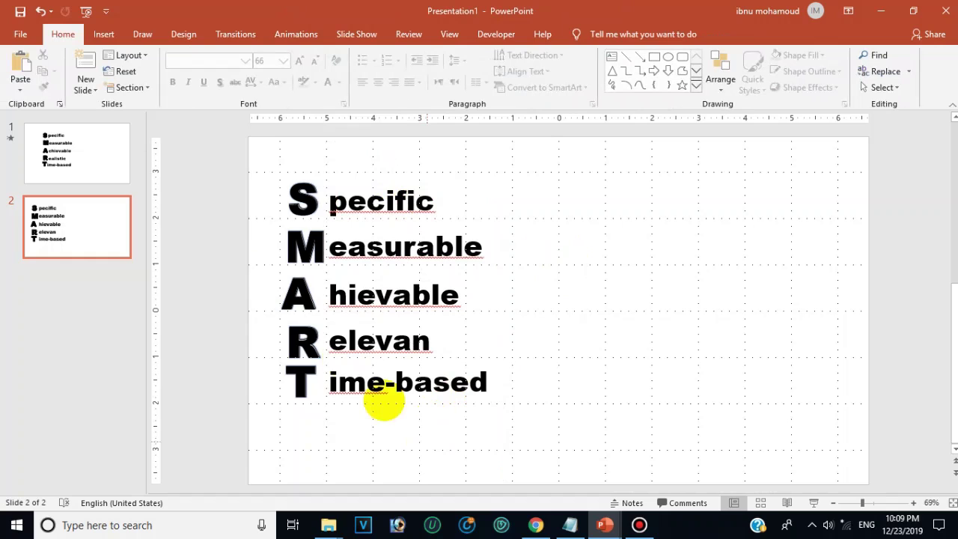
# Give the five initials S, M, A, R, T the Flip entrance effect
pyautogui.click(303, 201)
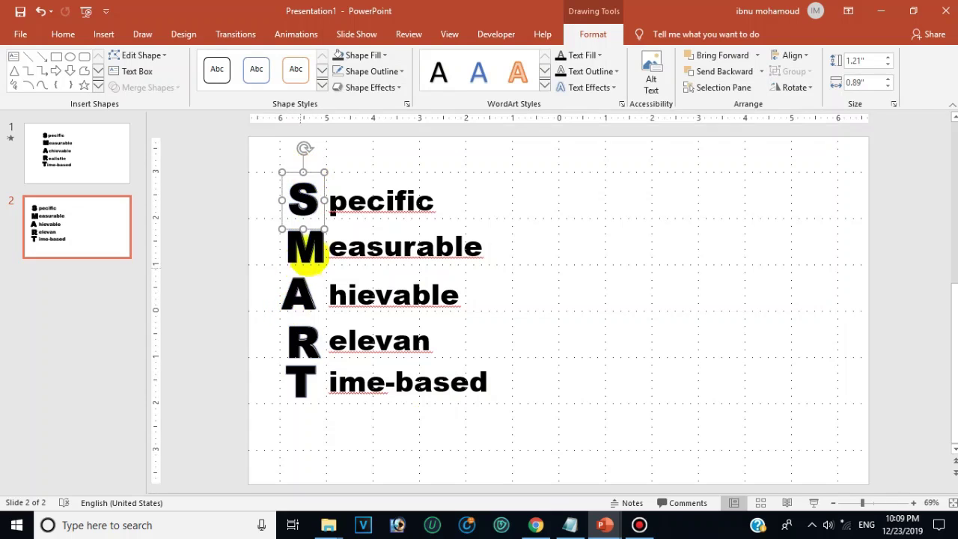
pyautogui.keyDown('shift'); pyautogui.click(306, 247); pyautogui.keyUp('shift')
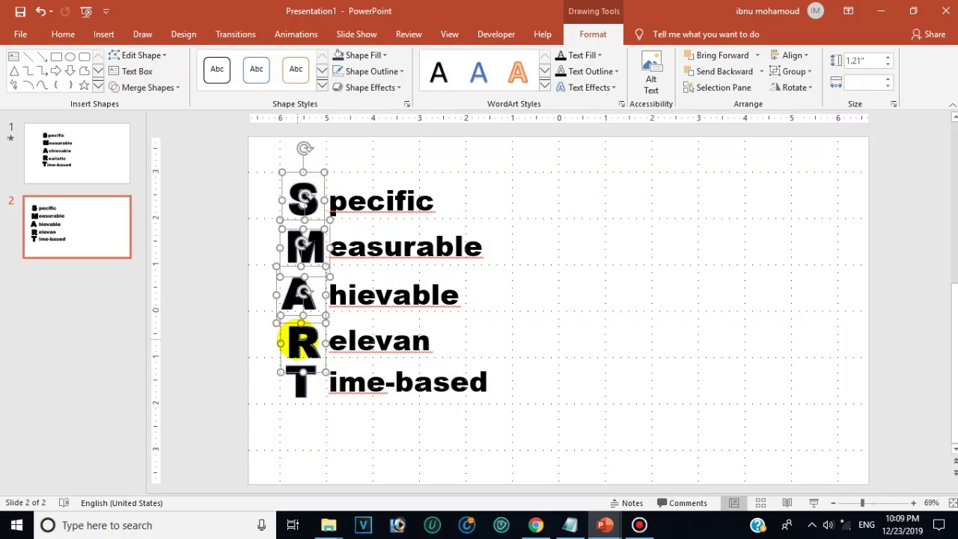
pyautogui.keyDown('shift'); pyautogui.click(302, 384); pyautogui.keyUp('shift')
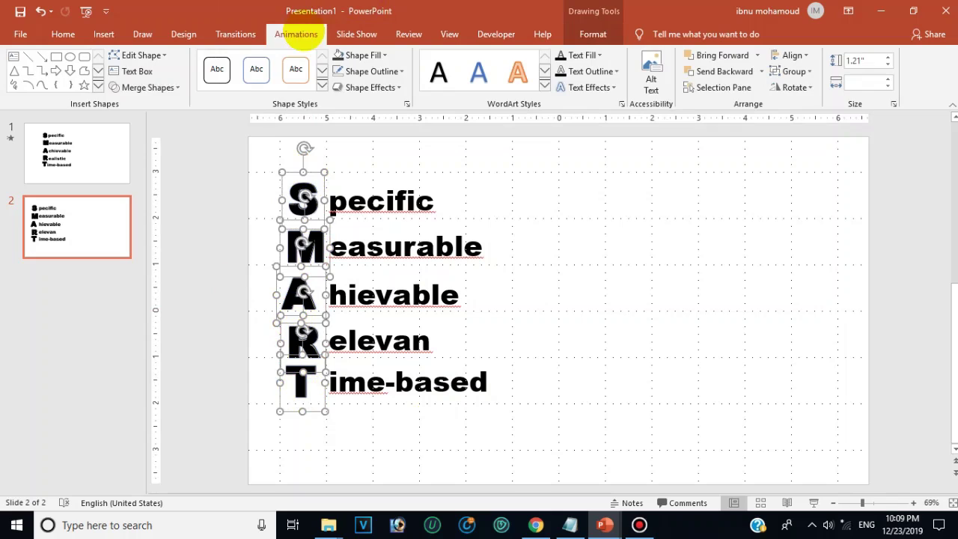
pyautogui.click(296, 34)
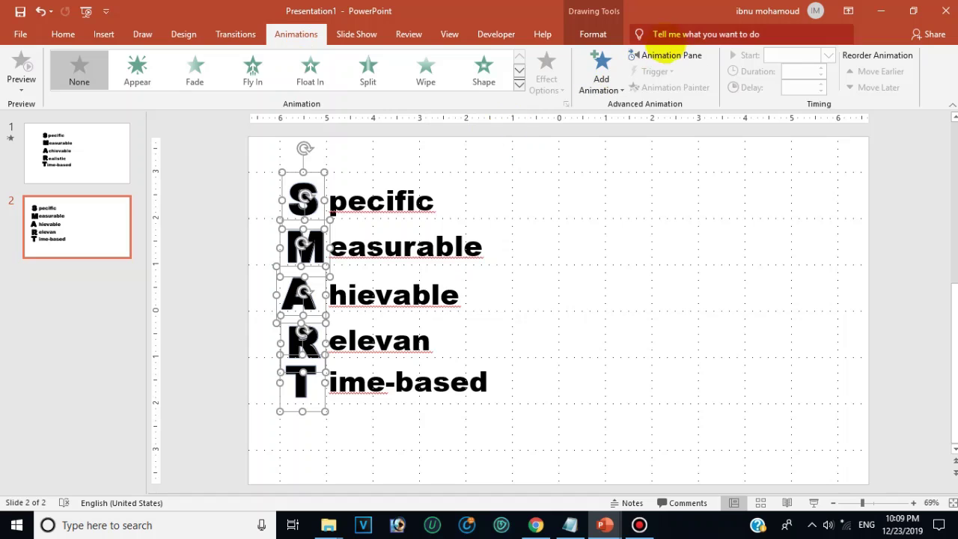
pyautogui.click(665, 56)
pyautogui.click(621, 88)
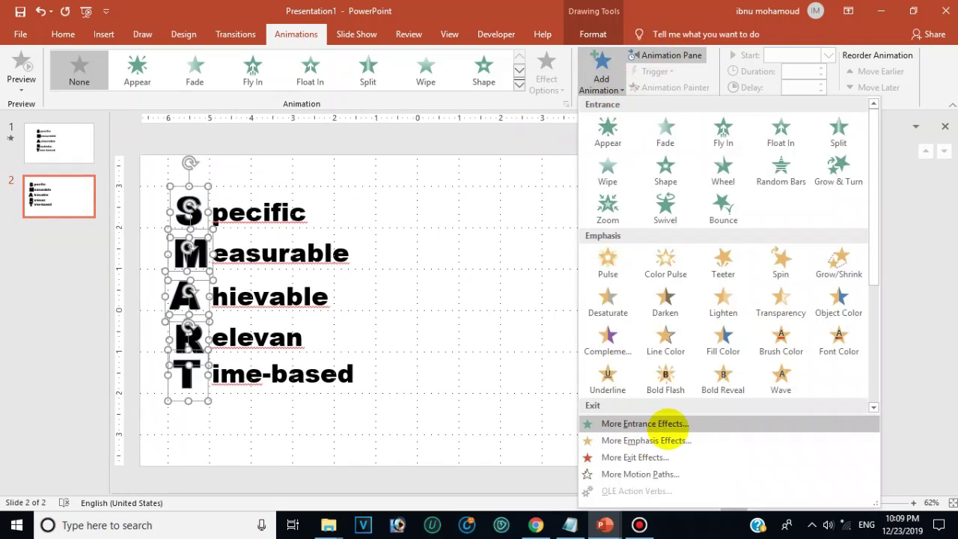
pyautogui.click(665, 424)
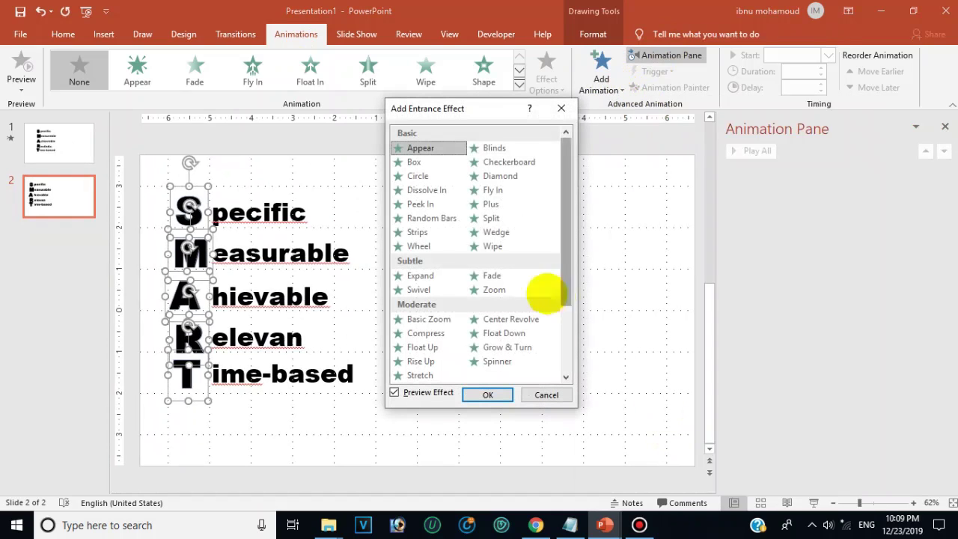
pyautogui.scroll(-2, 490, 289)
pyautogui.click(415, 347)
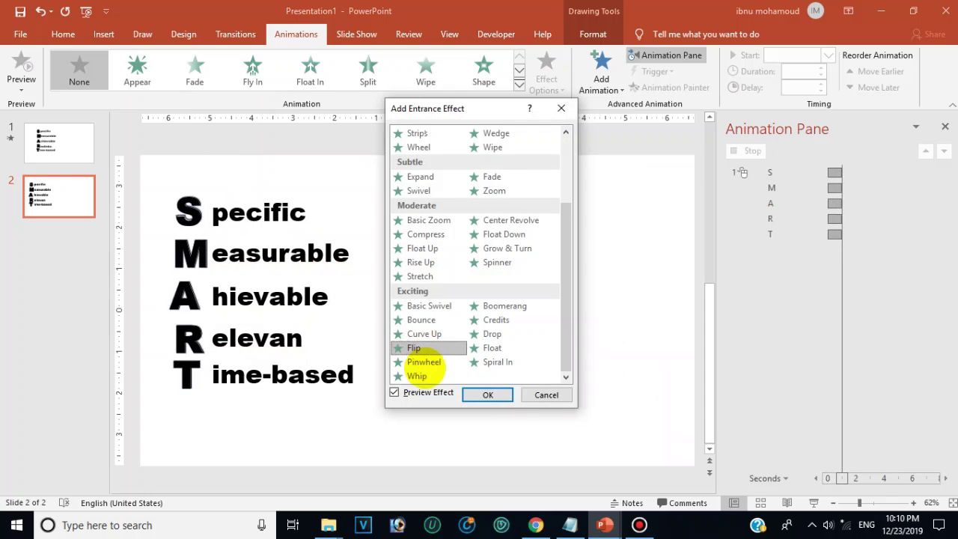
pyautogui.click(486, 395)
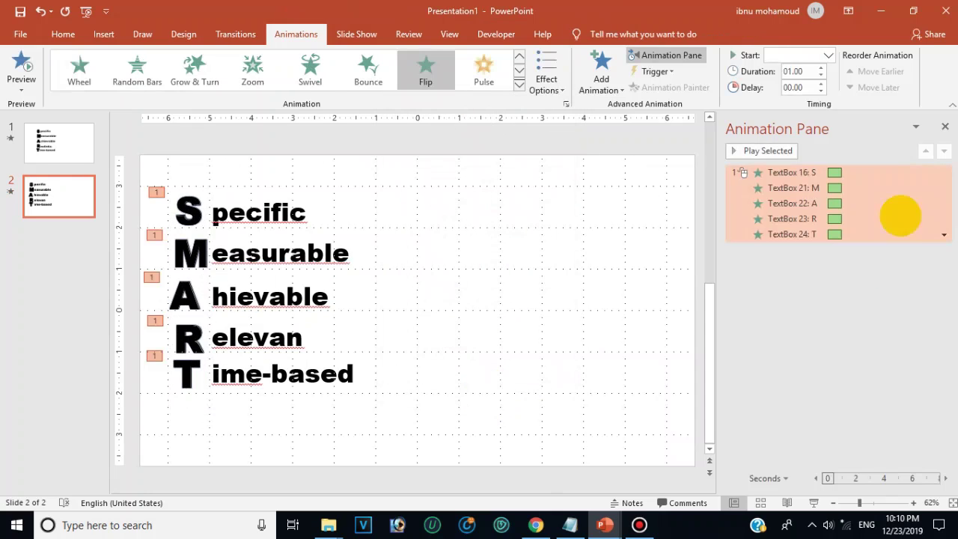
# Set each initial's flip to start On Click
pyautogui.click(828, 54)
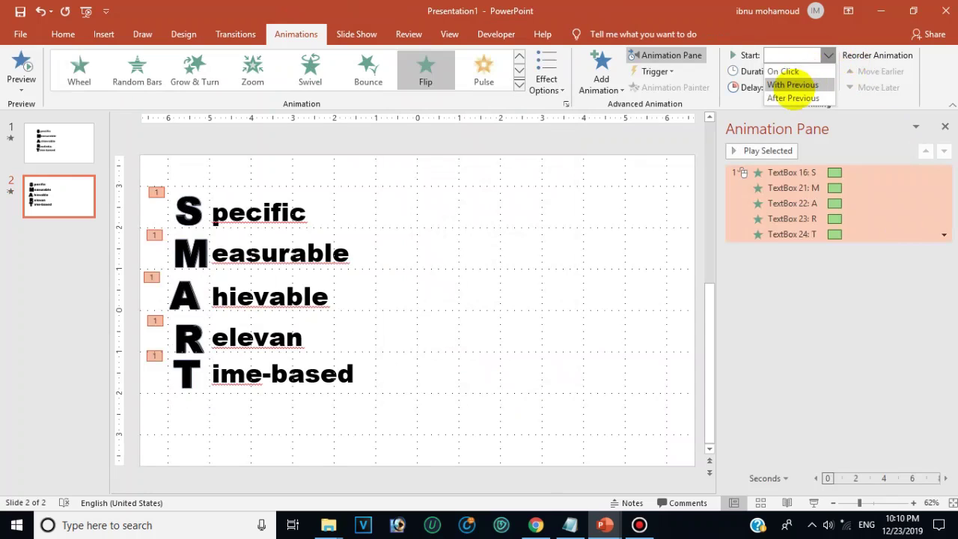
pyautogui.click(792, 62)
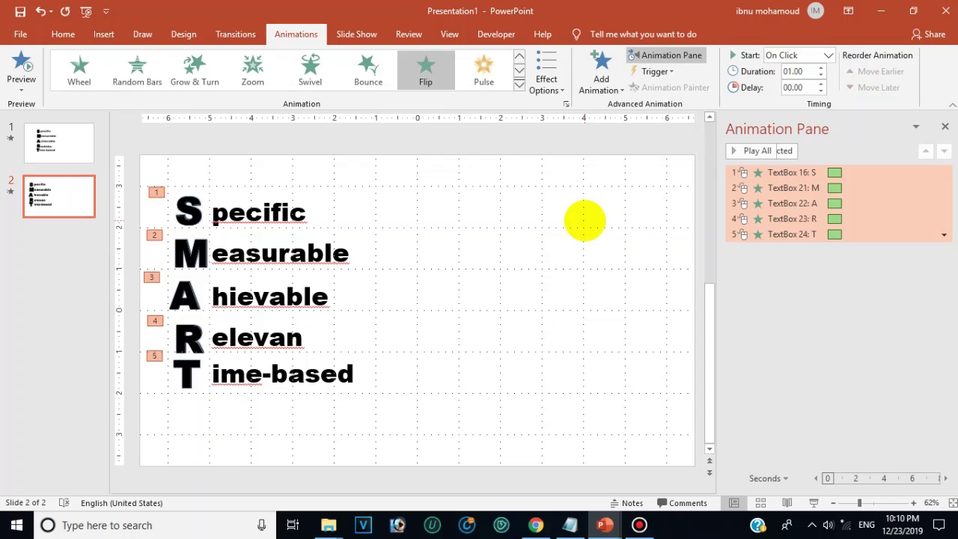
pyautogui.click(578, 221)
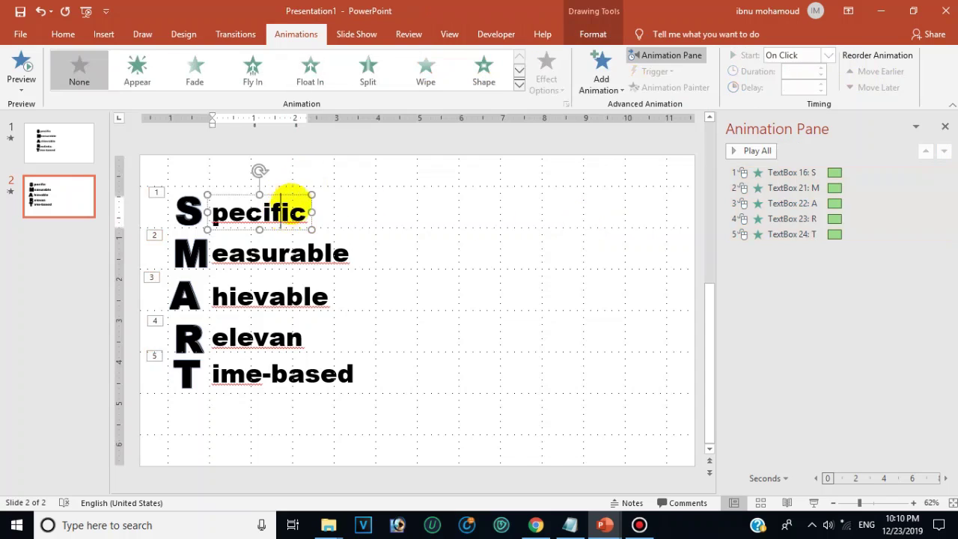
# Give the five word boxes a Wipe entrance From Left, starting After Previous
pyautogui.keyDown('shift'); pyautogui.click(306, 256); pyautogui.keyUp('shift')
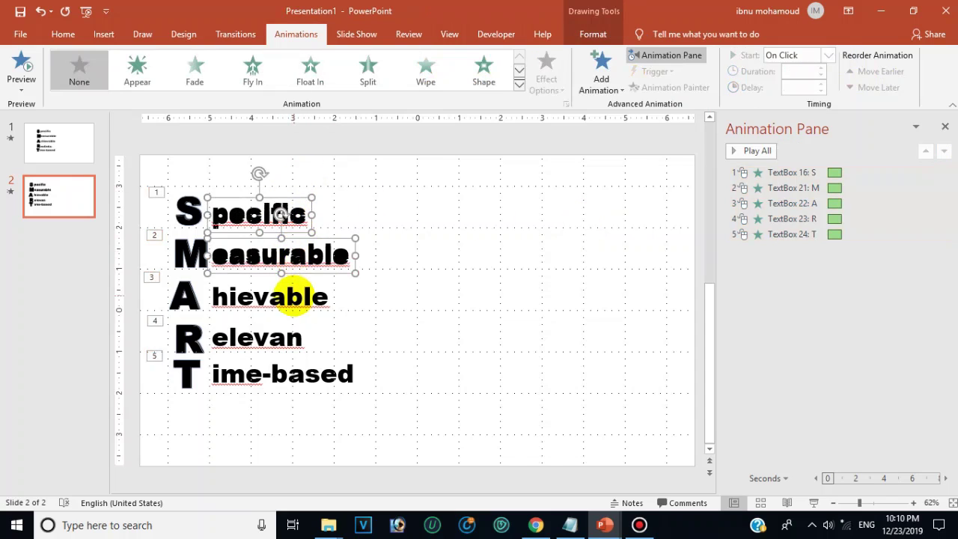
pyautogui.click(40, 11)
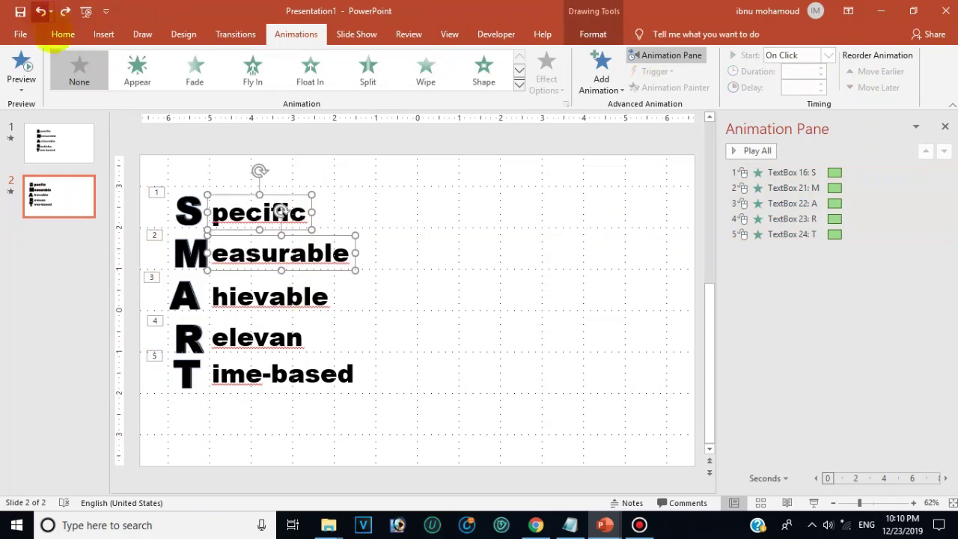
pyautogui.keyDown('shift'); pyautogui.click(255, 336); pyautogui.keyUp('shift')
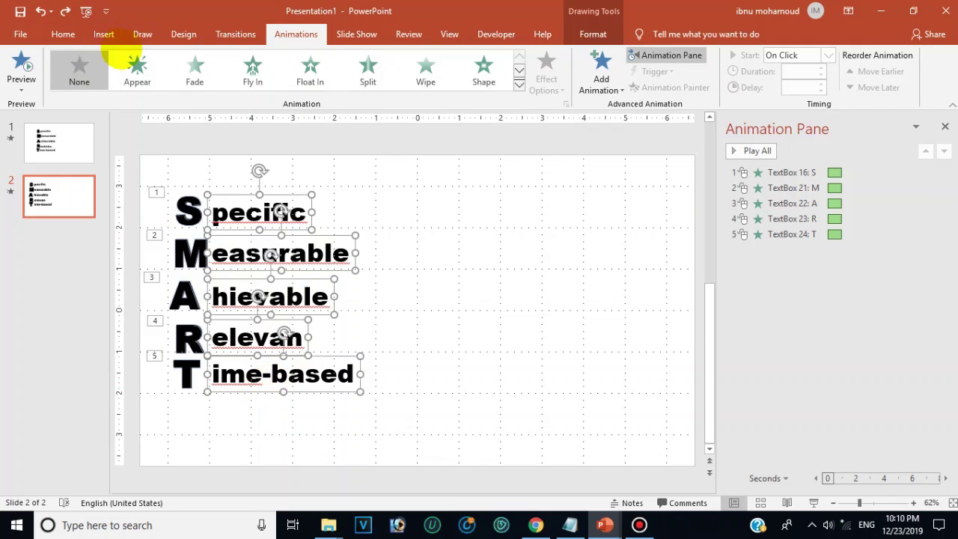
pyautogui.click(431, 71)
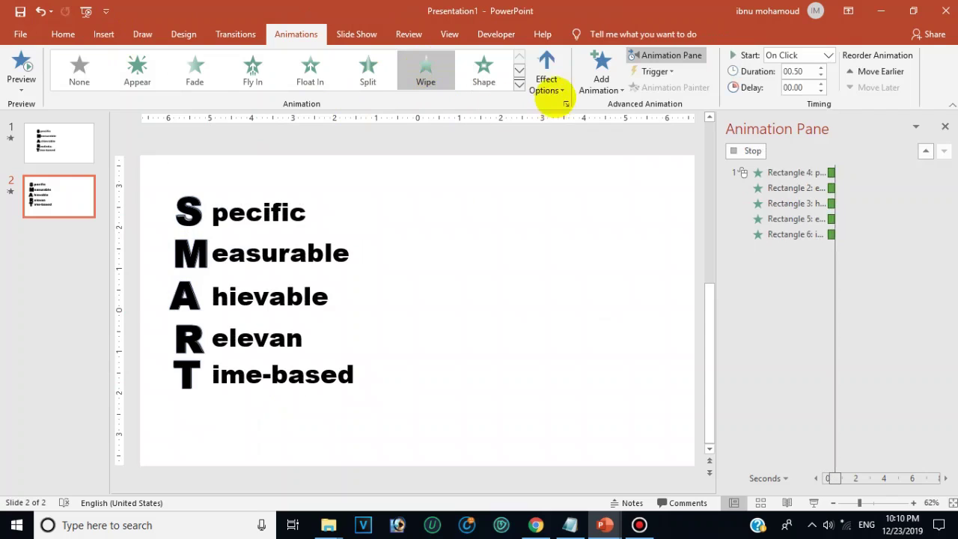
pyautogui.click(554, 82)
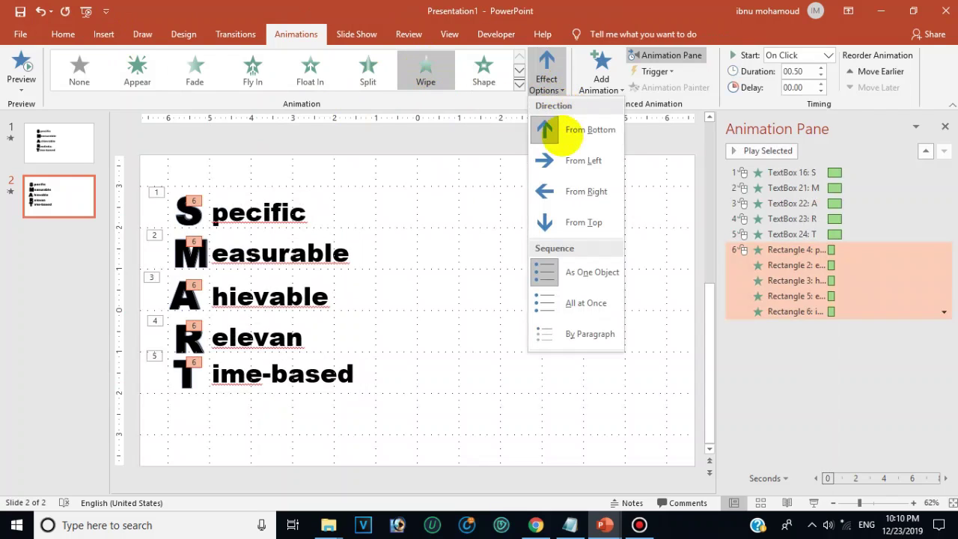
pyautogui.click(566, 158)
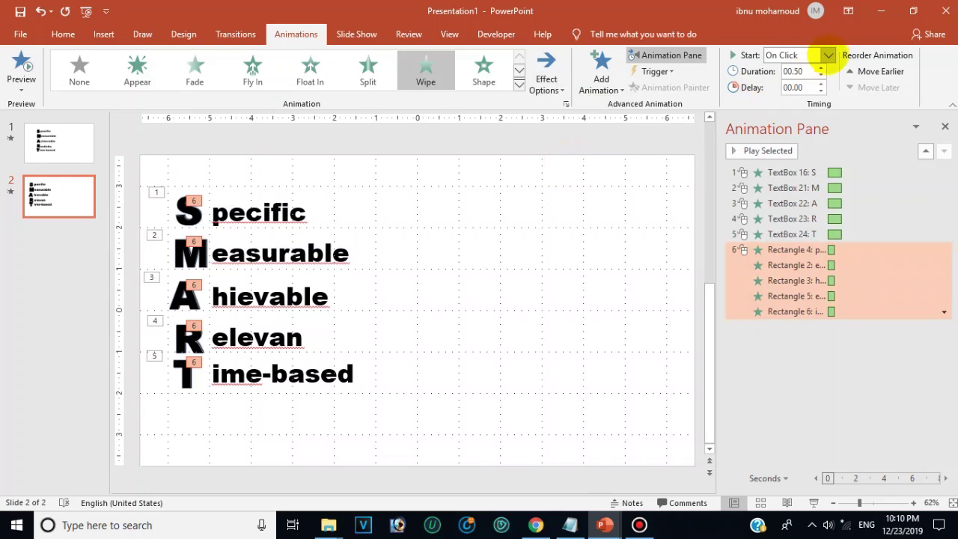
pyautogui.click(828, 56)
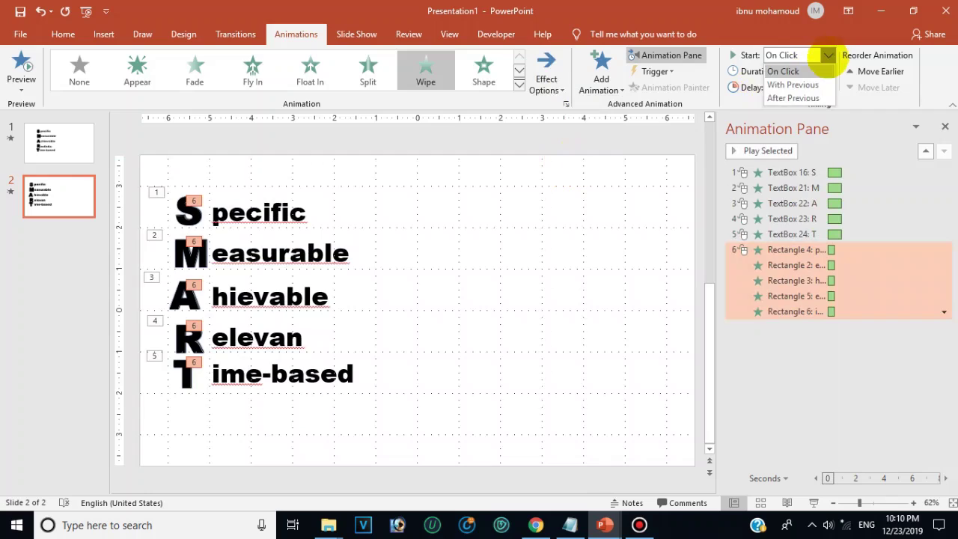
pyautogui.click(793, 98)
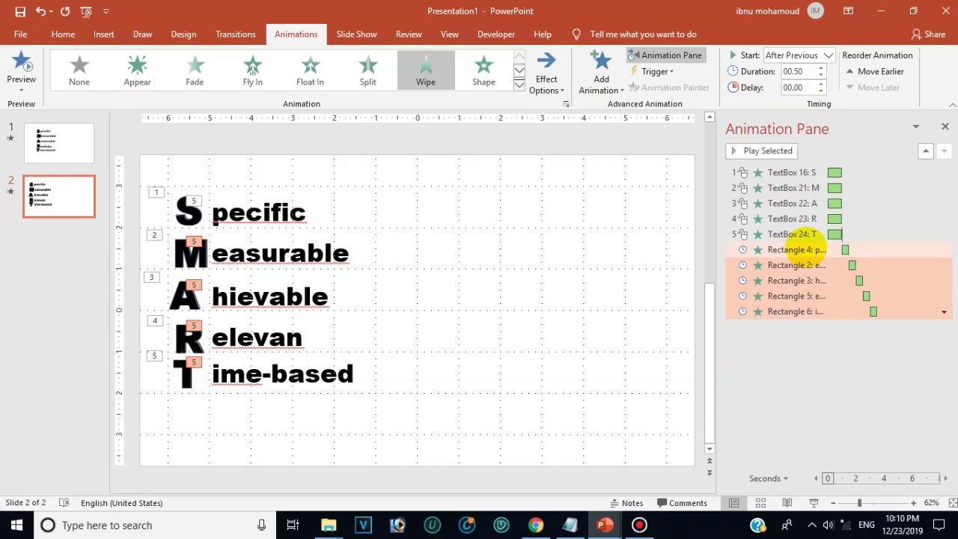
pyautogui.click(872, 234)
# Reorder the Animation Pane so each word's wipe follows its initial's flip, keeping After Previous
pyautogui.click(812, 252)
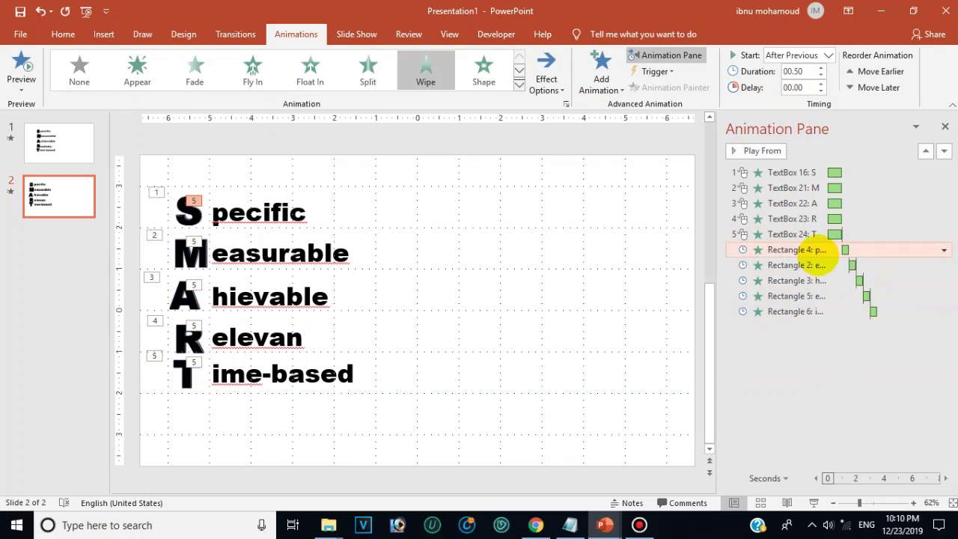
pyautogui.moveTo(799, 252); pyautogui.dragTo(812, 179)
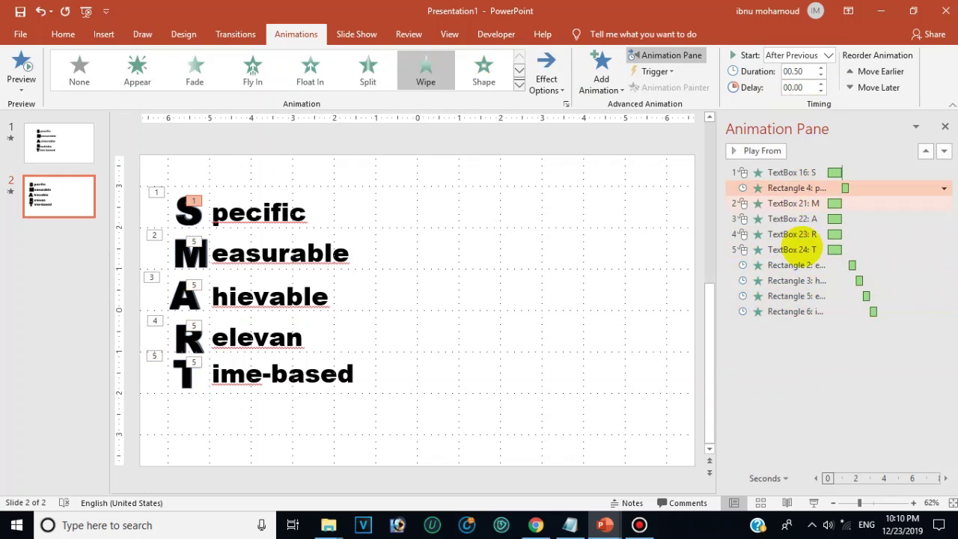
pyautogui.click(839, 270)
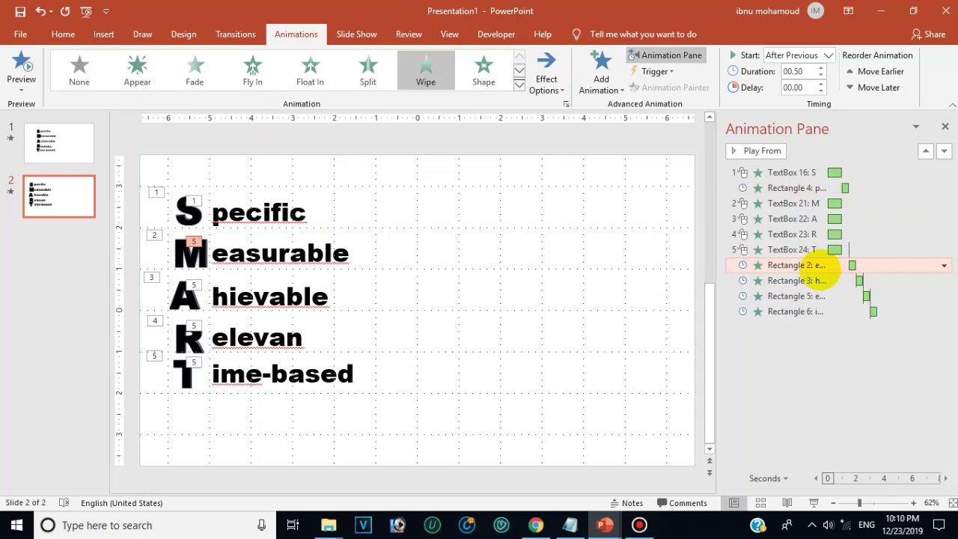
pyautogui.moveTo(824, 269); pyautogui.dragTo(794, 213)
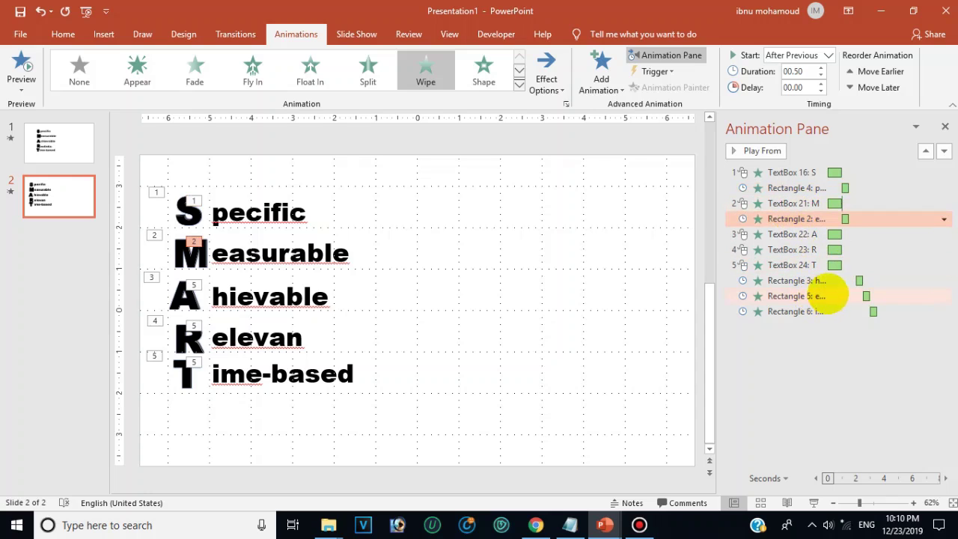
pyautogui.moveTo(833, 281); pyautogui.dragTo(813, 239)
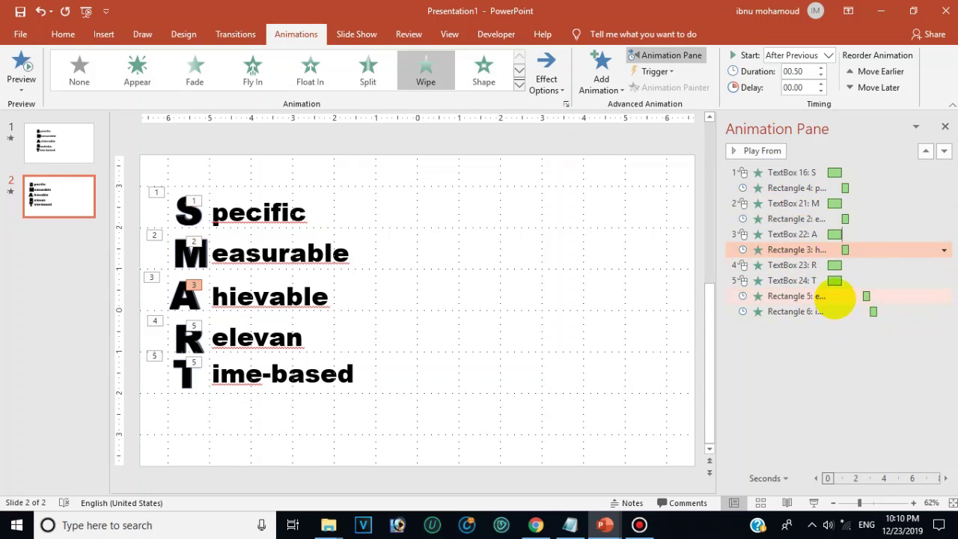
pyautogui.click(836, 298)
pyautogui.moveTo(833, 266); pyautogui.dragTo(831, 271)
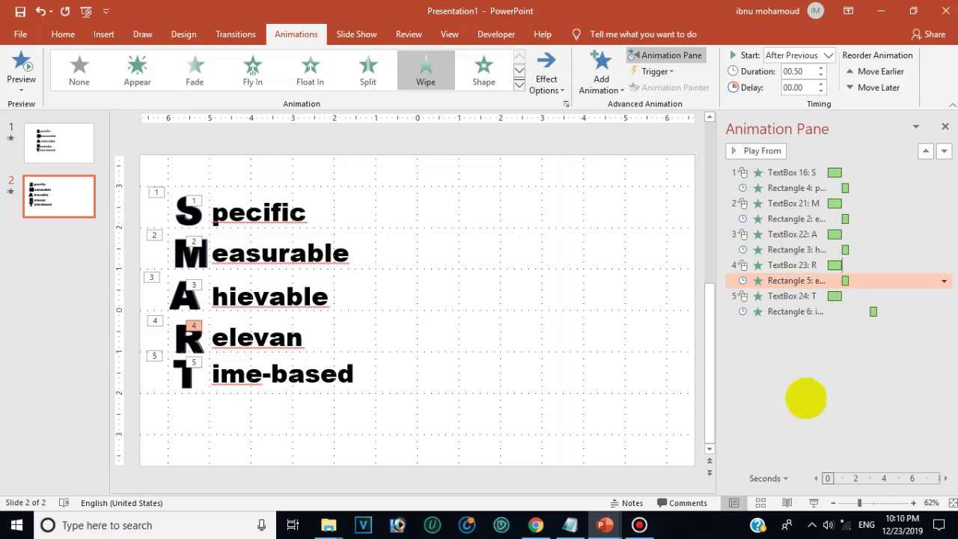
pyautogui.click(855, 311)
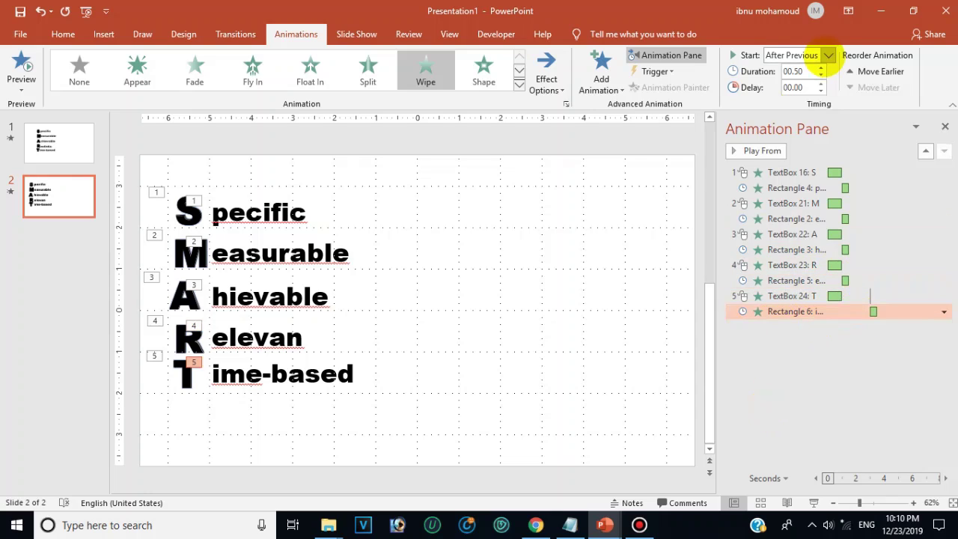
pyautogui.click(828, 55)
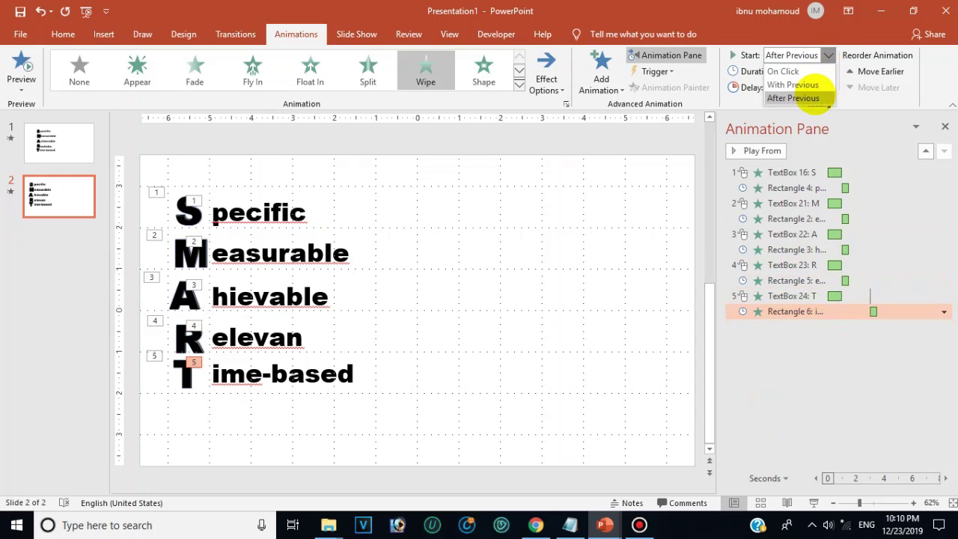
pyautogui.click(815, 97)
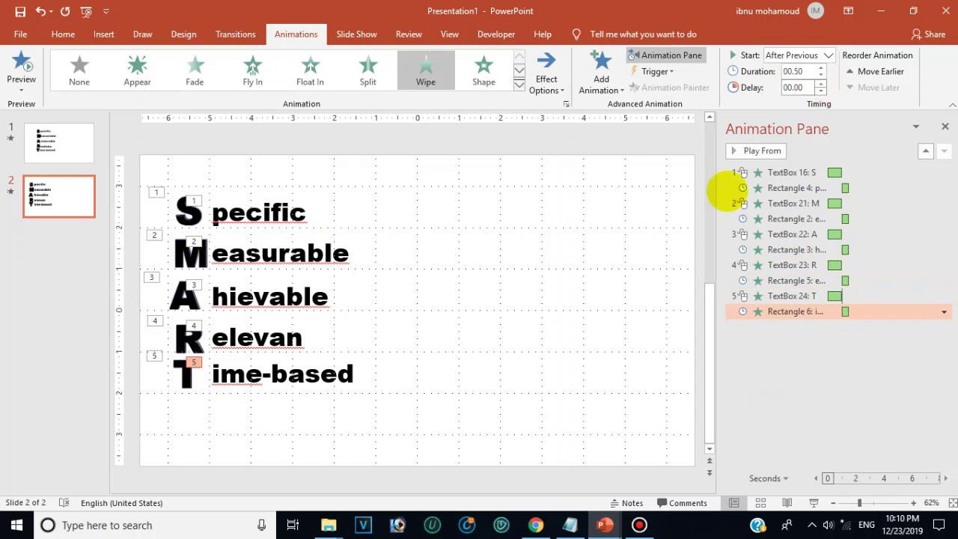
pyautogui.click(780, 409)
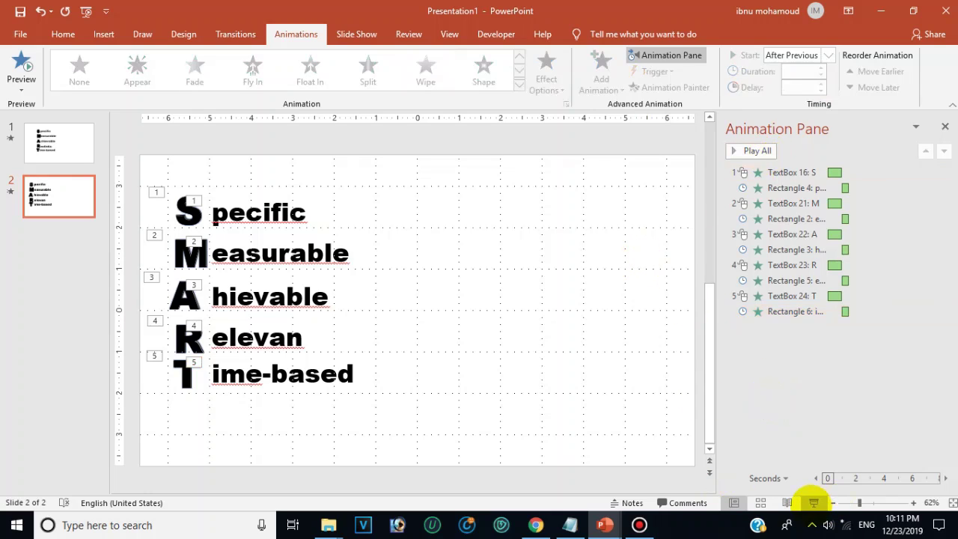
pyautogui.click(813, 502)
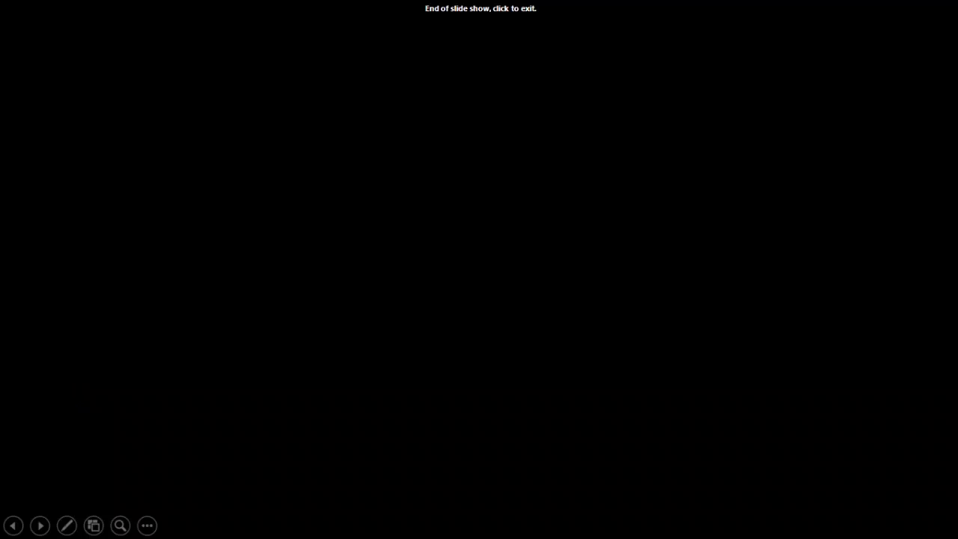
pyautogui.click(685, 317)
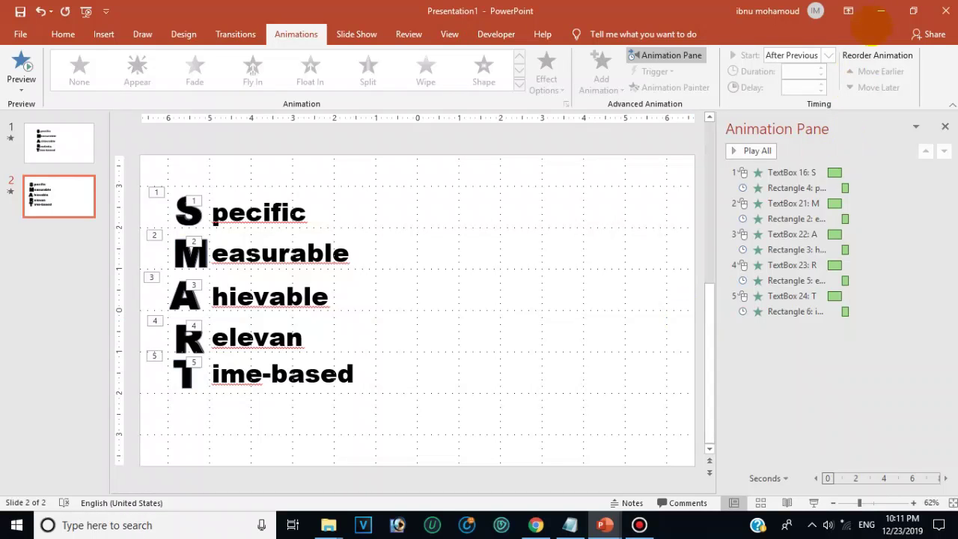
pyautogui.click(884, 14)
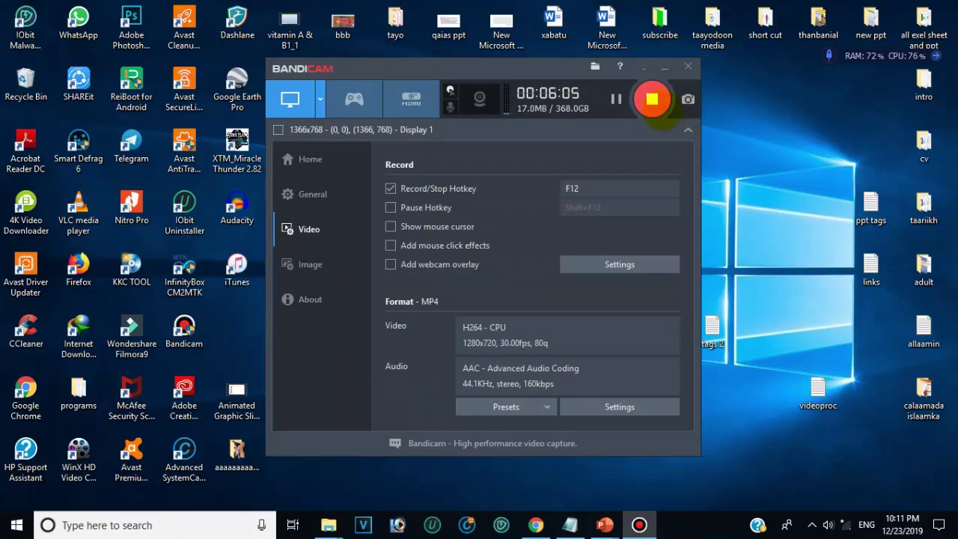